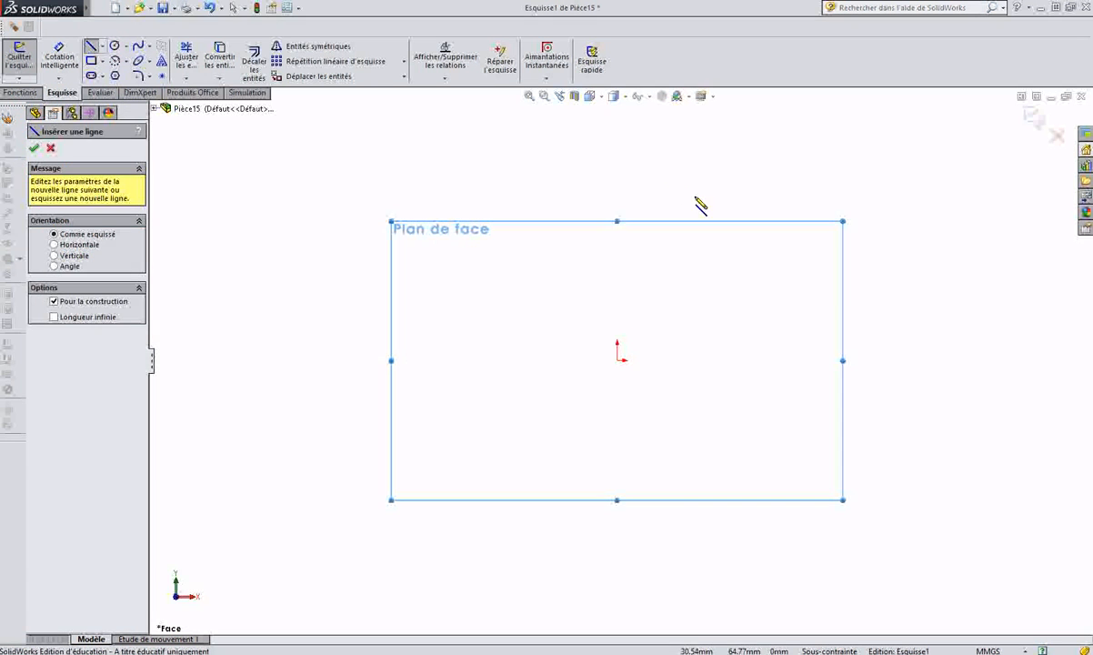
Draw a vertical construction line about 160 mm long through the origin and a circle of about 9 mm radius centred on the origin.
left_click(619, 143)
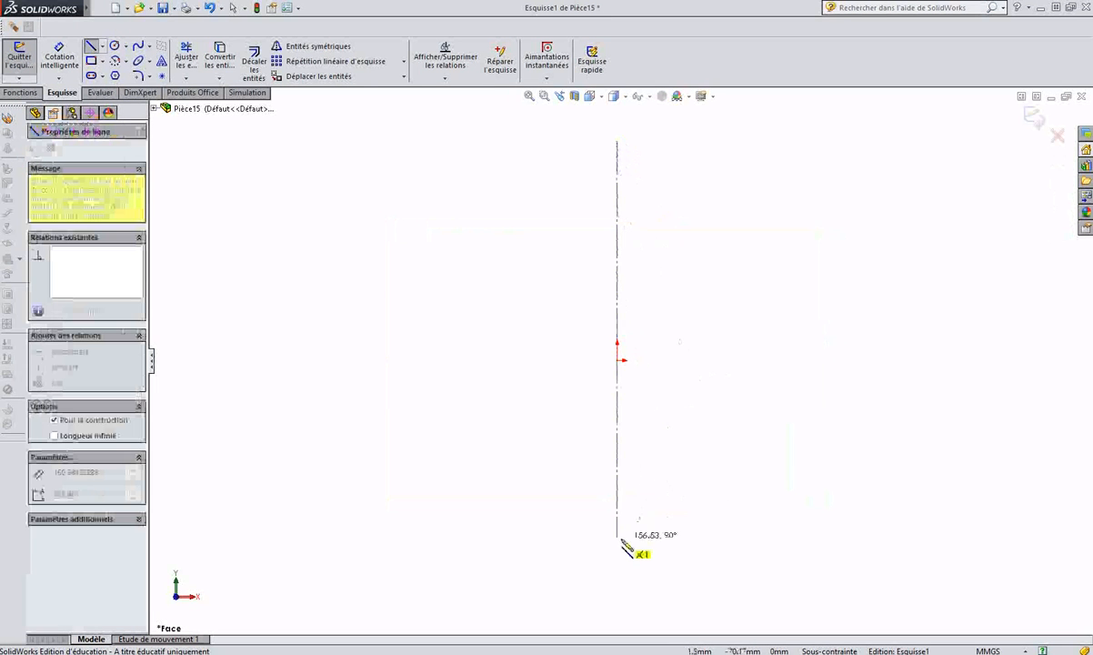
left_click(618, 547)
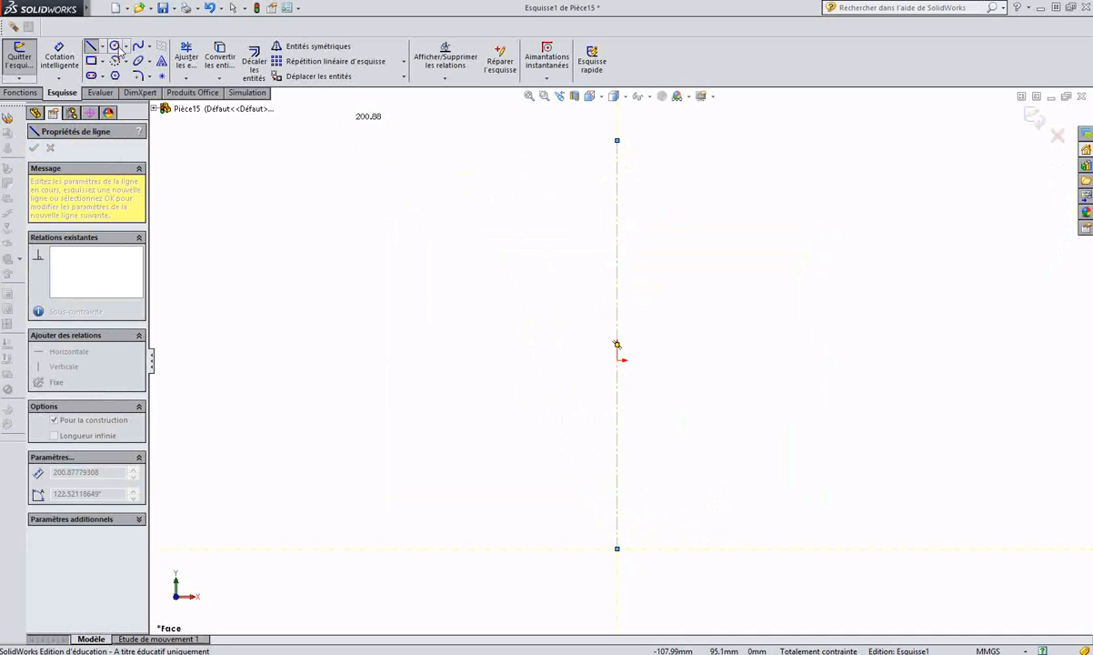
left_click(116, 48)
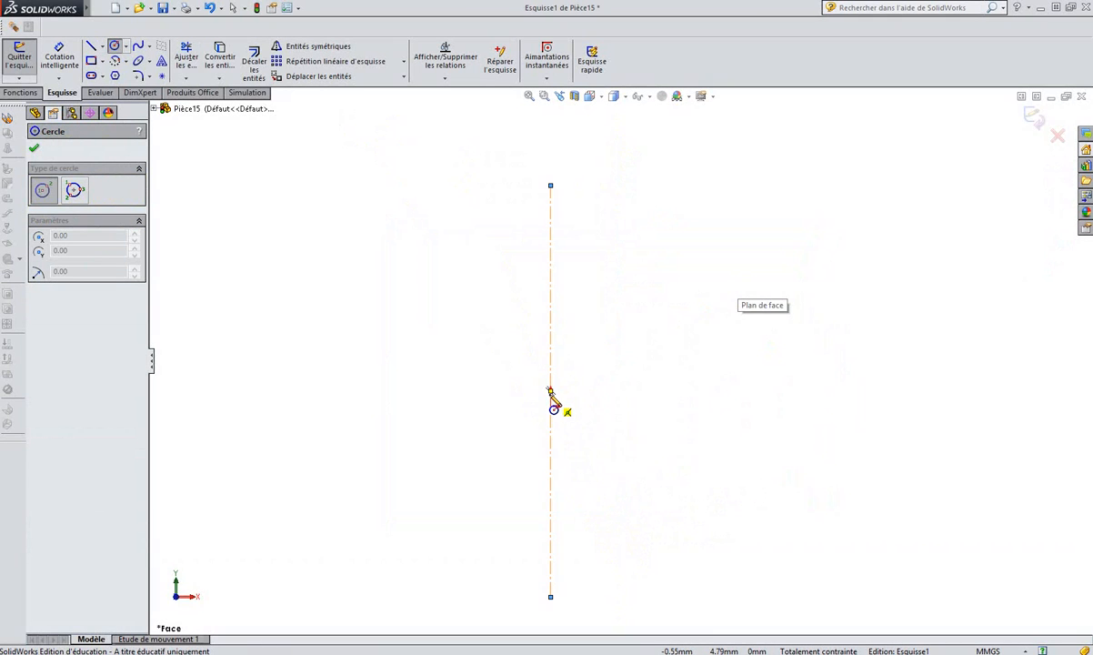
left_click(550, 406)
left_click(576, 411)
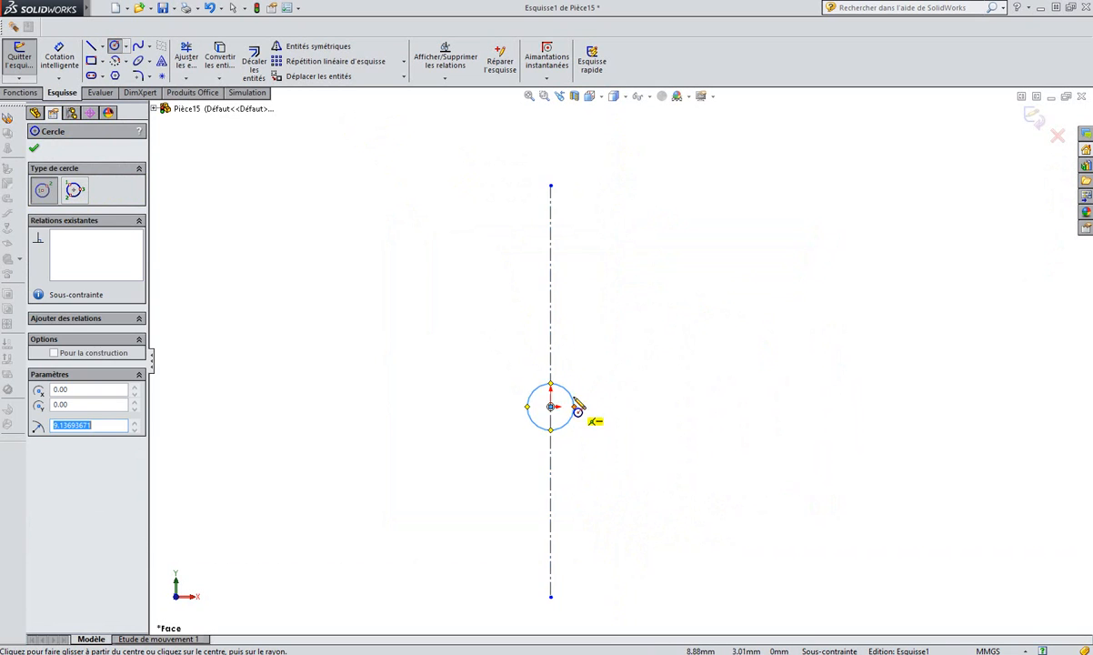
Draw two concentric circles on the construction line about 71 mm above the origin, with radii of about 6 mm and 16 mm.
left_click(550, 225)
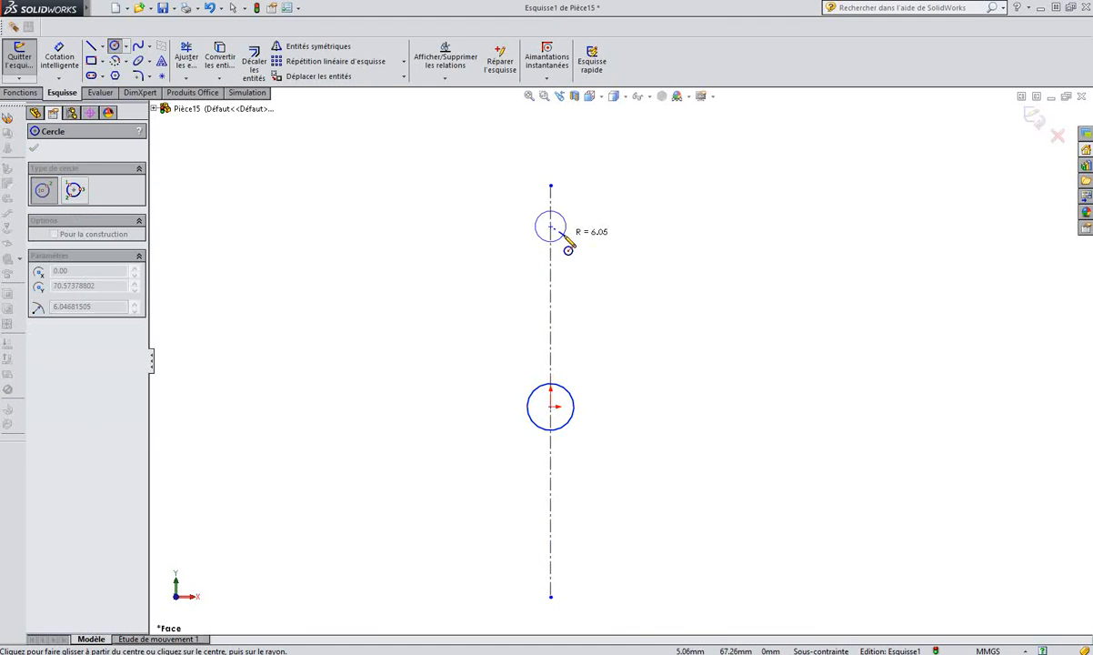
left_click(561, 236)
left_click(550, 226)
left_click(591, 238)
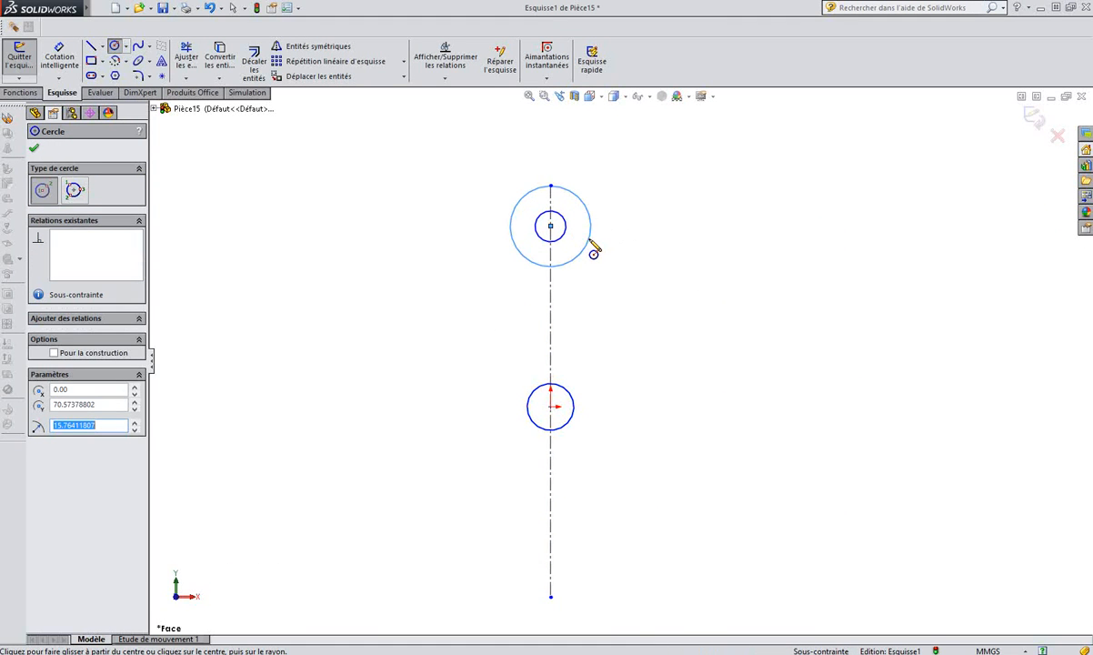
Dimension the distance between the concentric circles' centre and the origin, and set it to 26 mm.
left_click(75, 57)
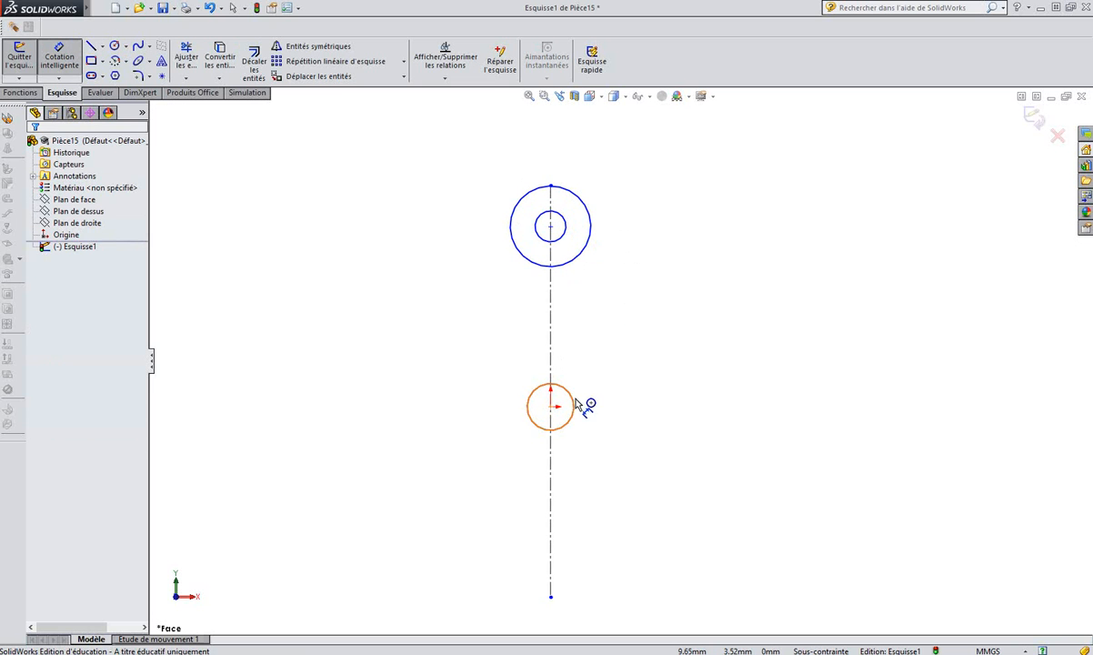
left_click(551, 227)
left_click(551, 406)
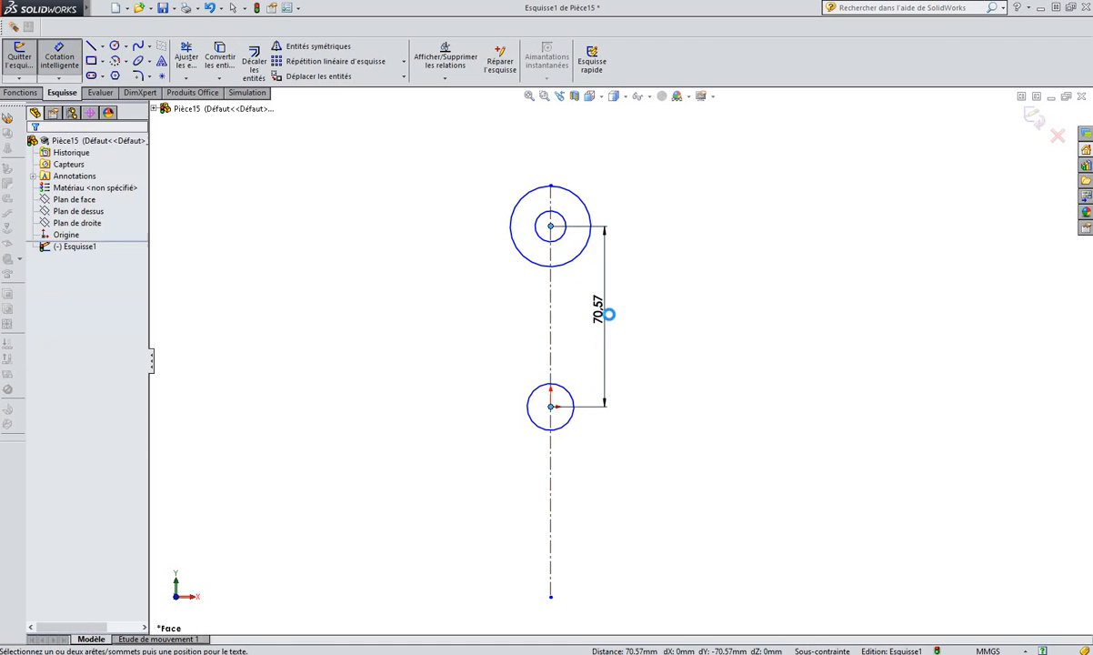
left_click(603, 307)
type("26")
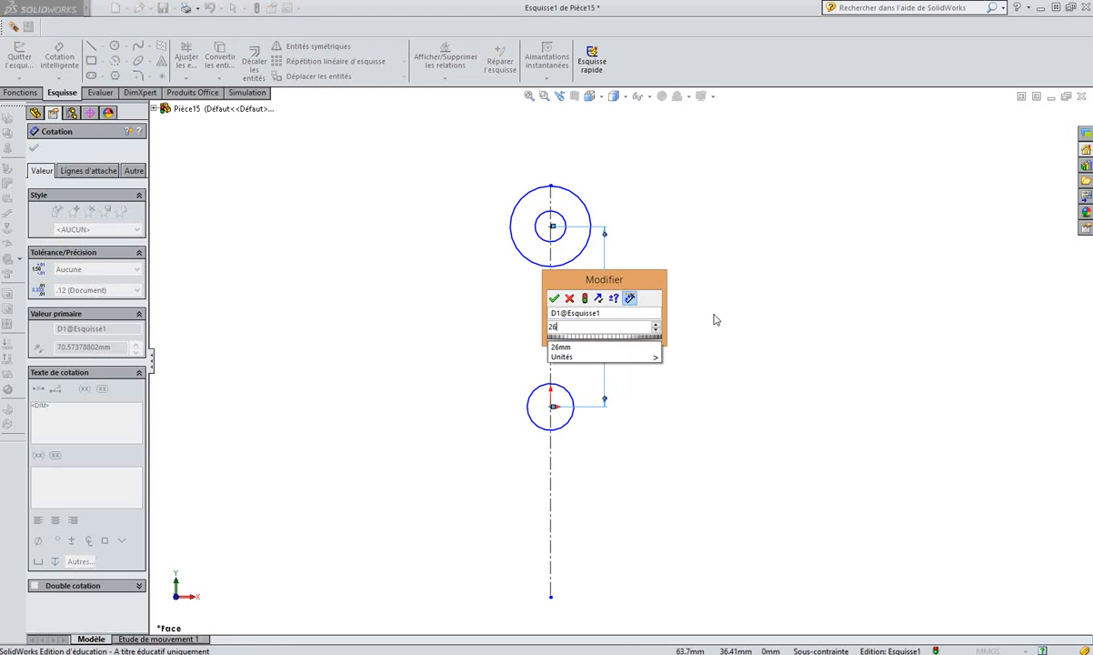
key("Return")
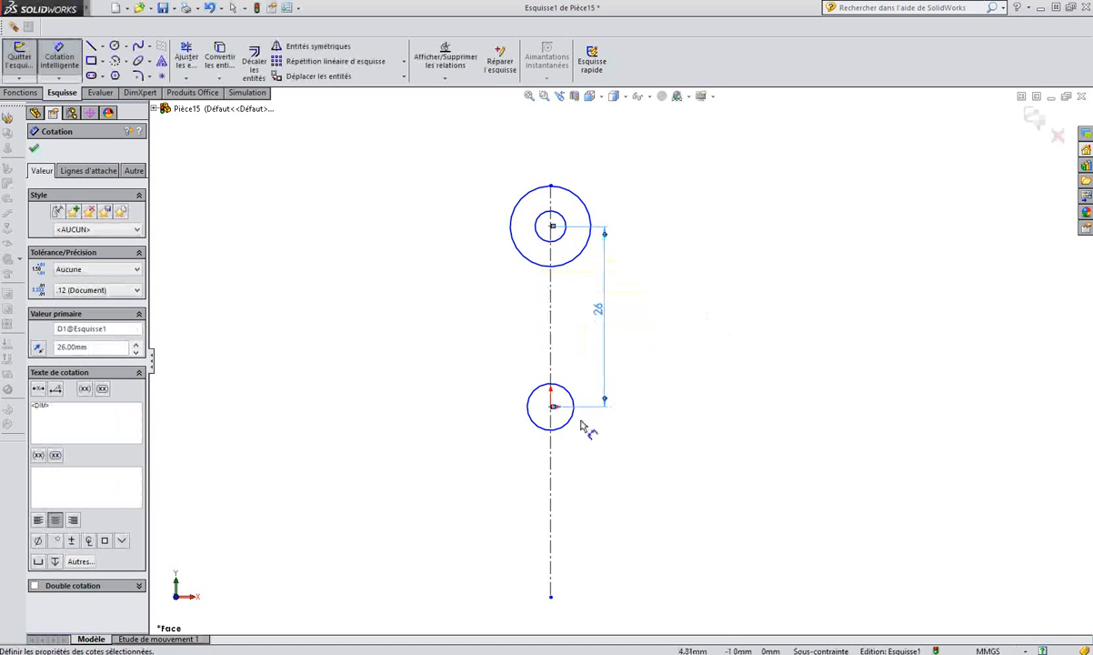
Dimension the circle at the origin with a diameter of 6 mm.
left_click(570, 425)
left_click(622, 454)
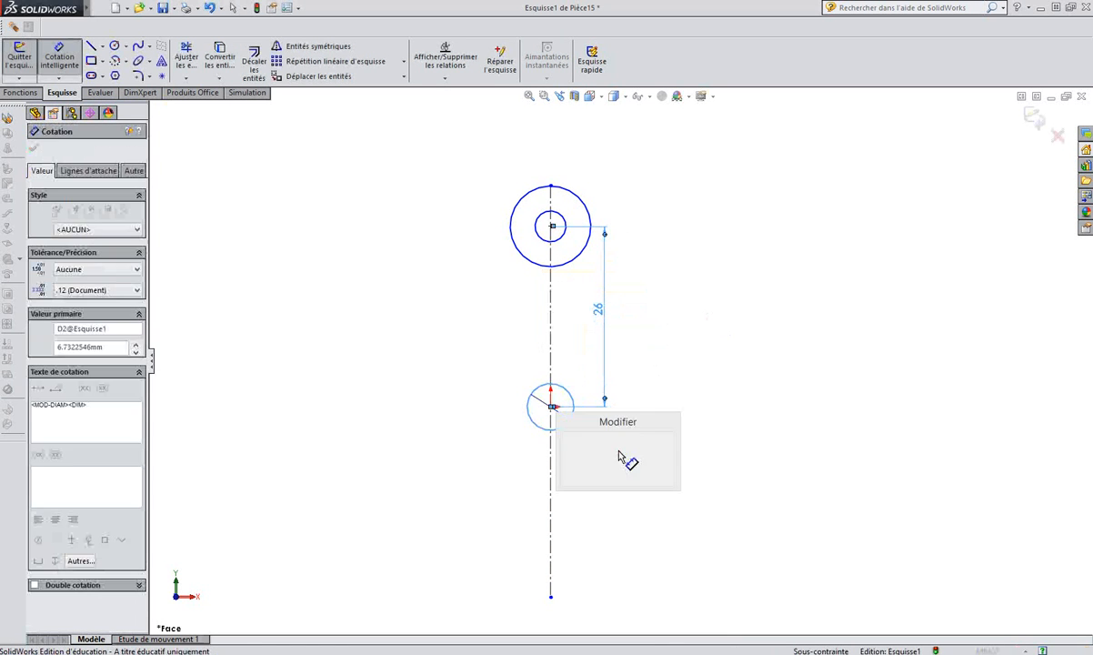
type("6")
key("Return")
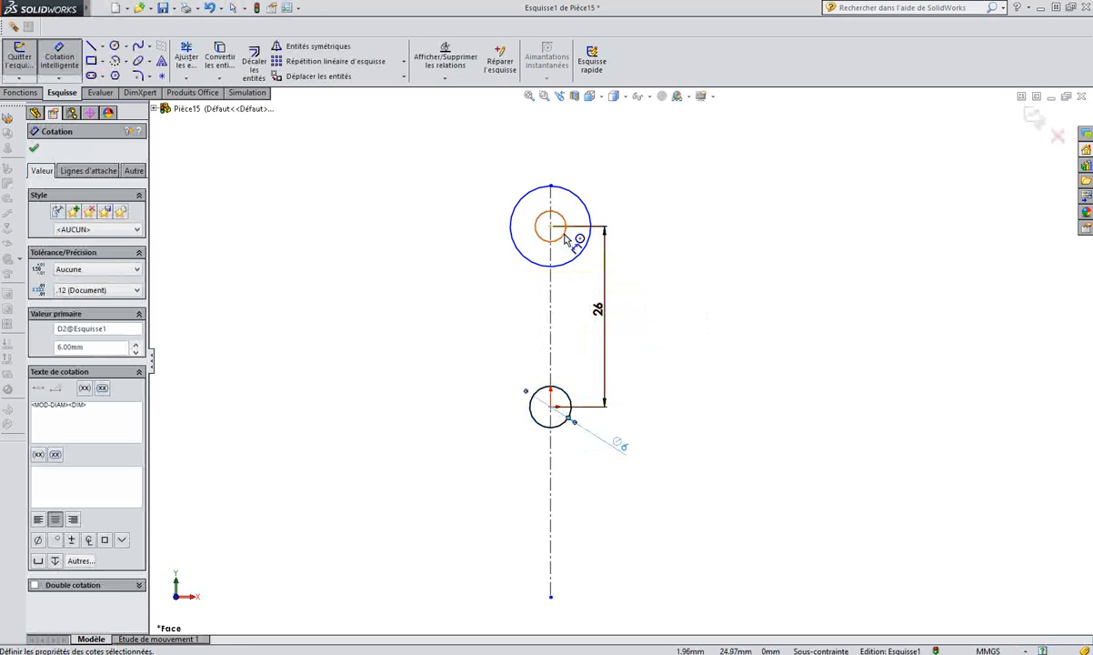
Dimension the upper concentric circles with diameters of 4 mm for the inner one and 8 mm for the outer one.
left_click(561, 235)
left_click(627, 185)
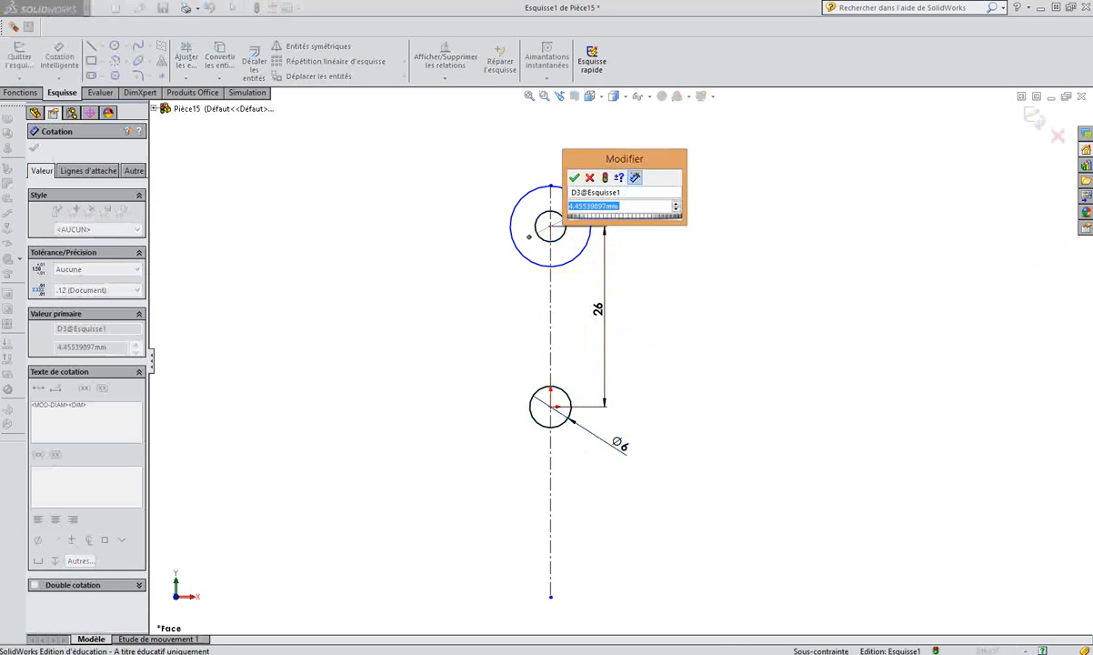
type("4")
key("Return")
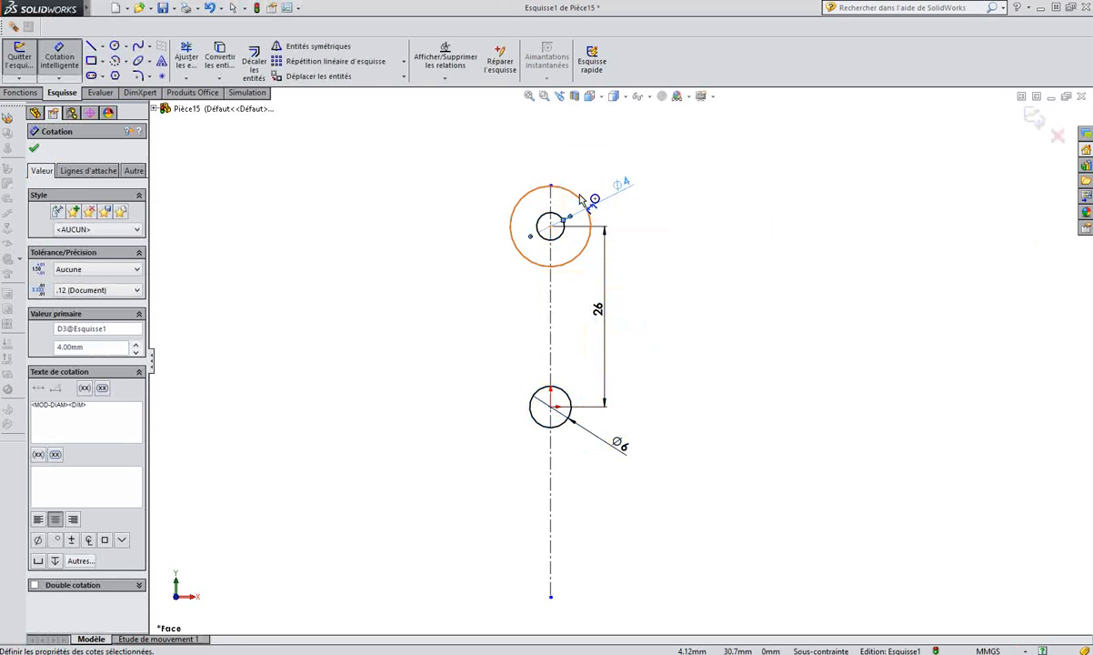
left_click(574, 194)
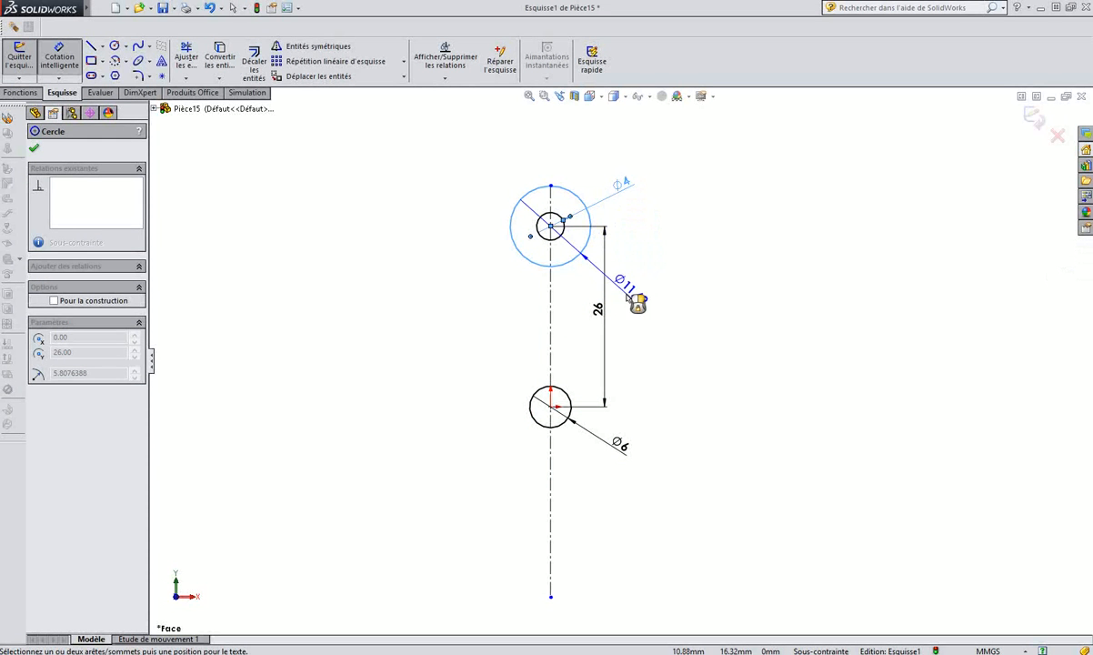
left_click(627, 299)
key("Return")
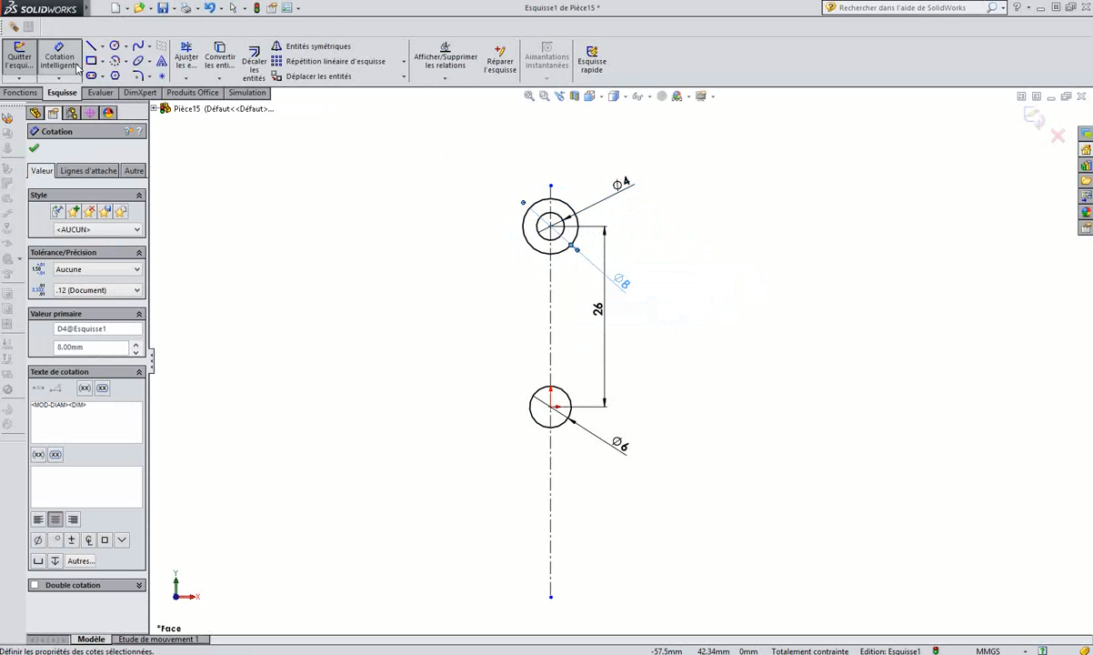
Draw a centre-point arc around the origin from the construction line below, with about 6 mm radius and a sweep of about 75°.
left_click(125, 62)
left_click(136, 76)
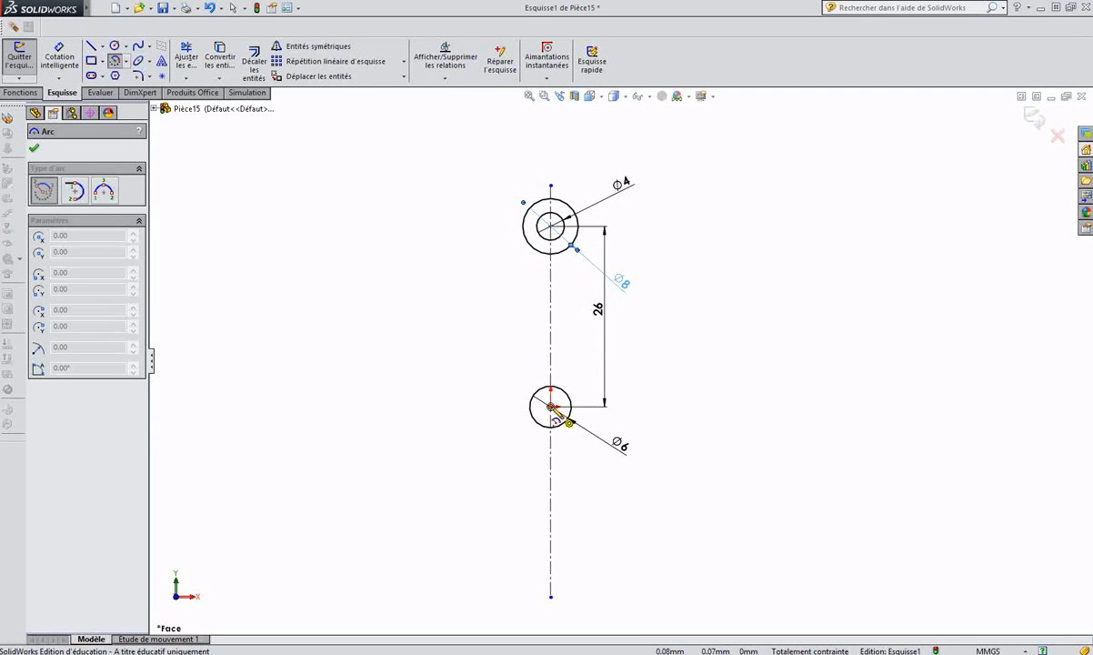
left_click(550, 406)
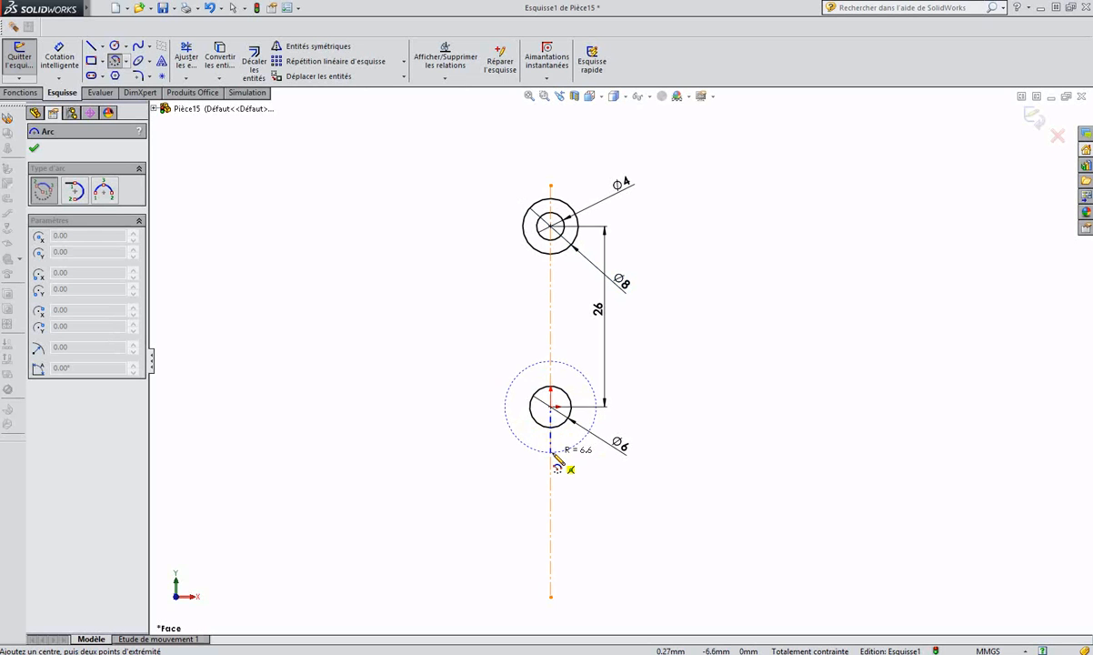
left_click(551, 448)
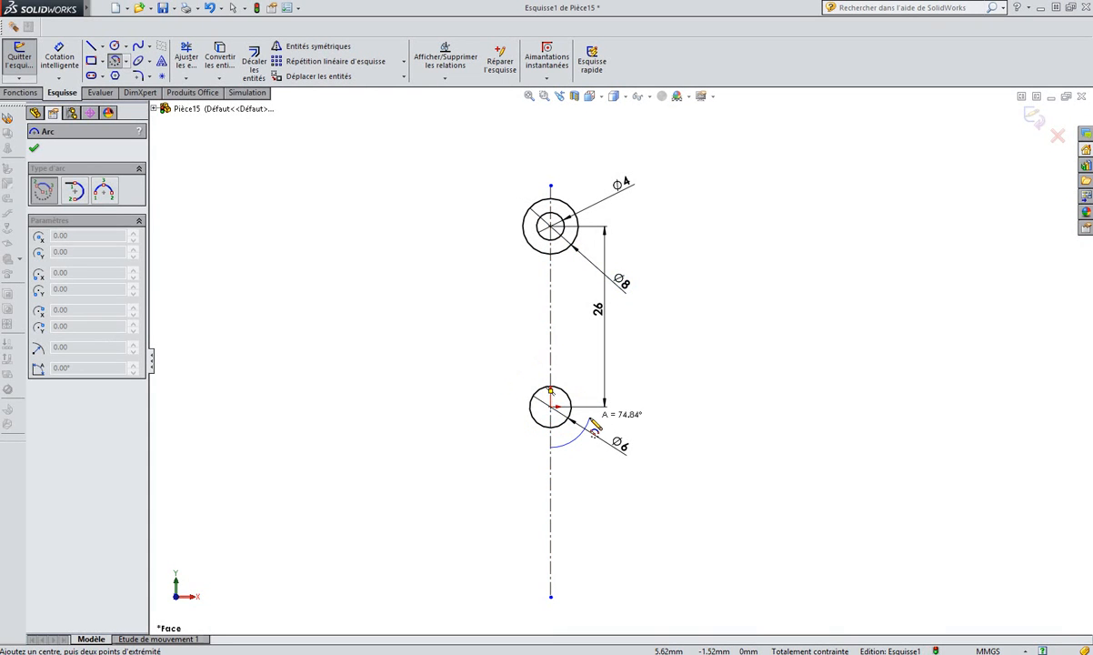
left_click(590, 419)
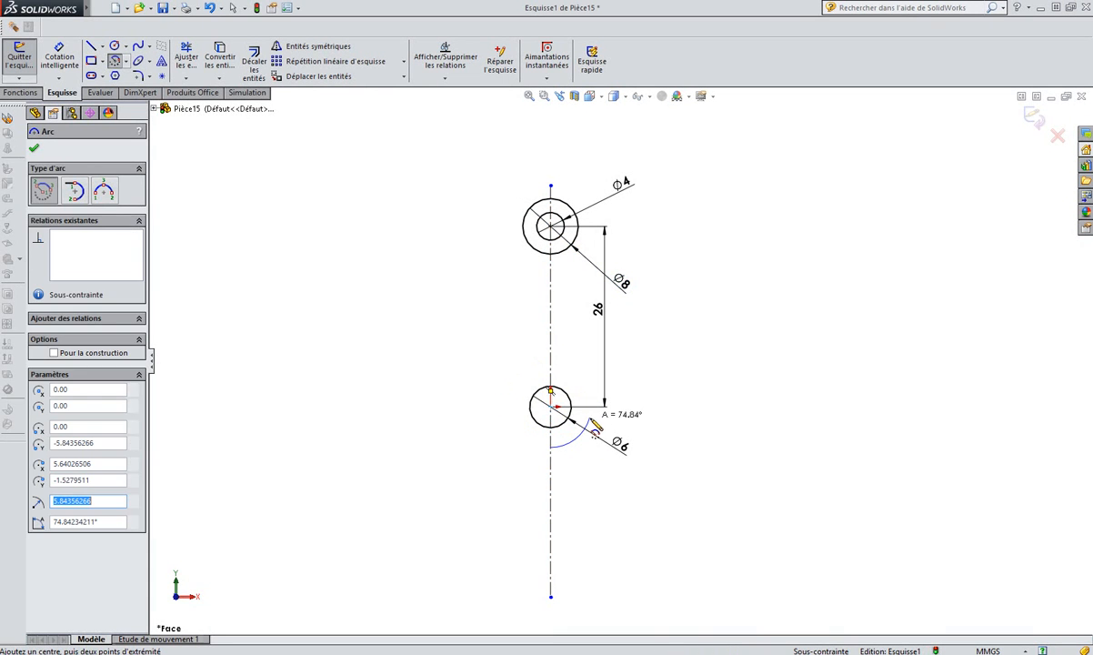
Draw a stepped chain of vertical and horizontal lines from the arc's free end around and up to the outer upper circle.
left_click(90, 49)
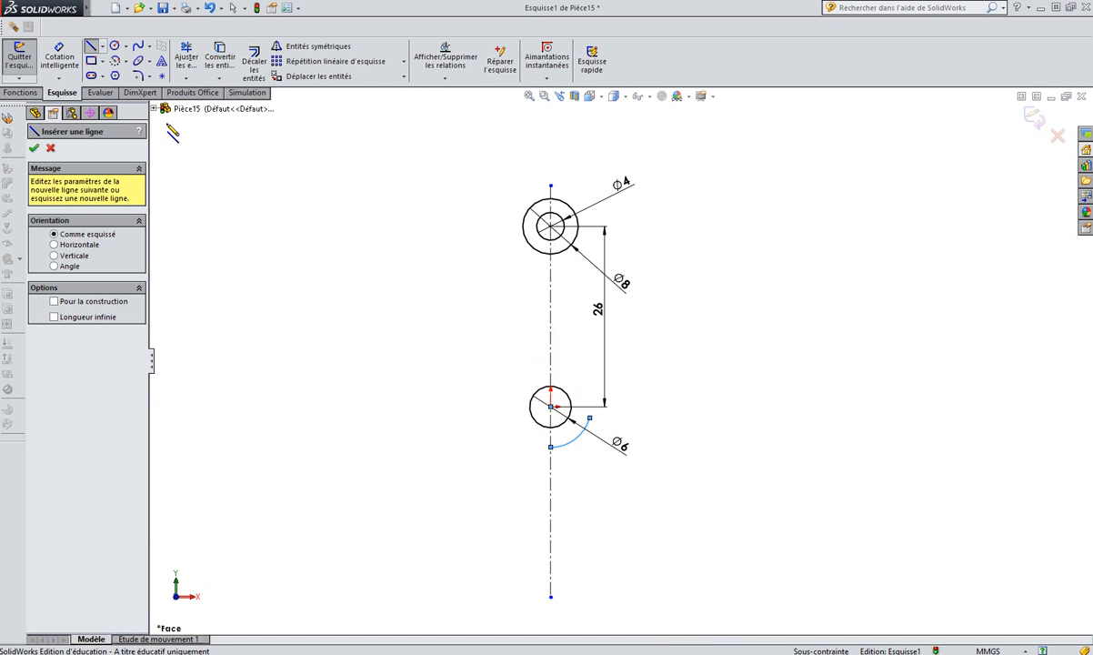
left_click(589, 419)
left_click(589, 446)
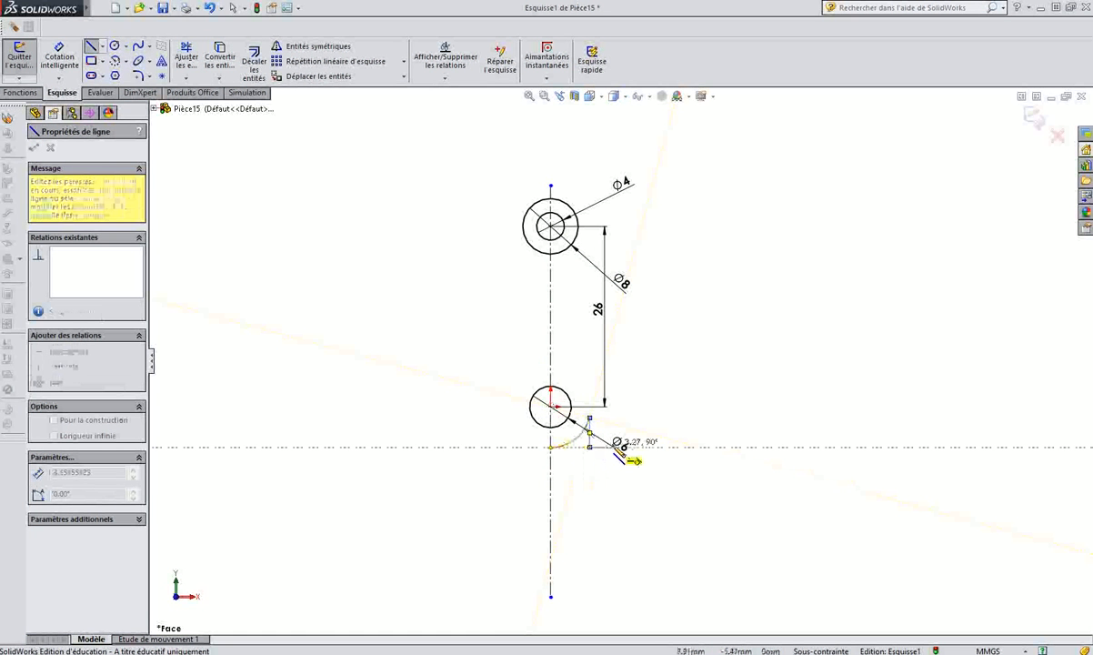
left_click(614, 446)
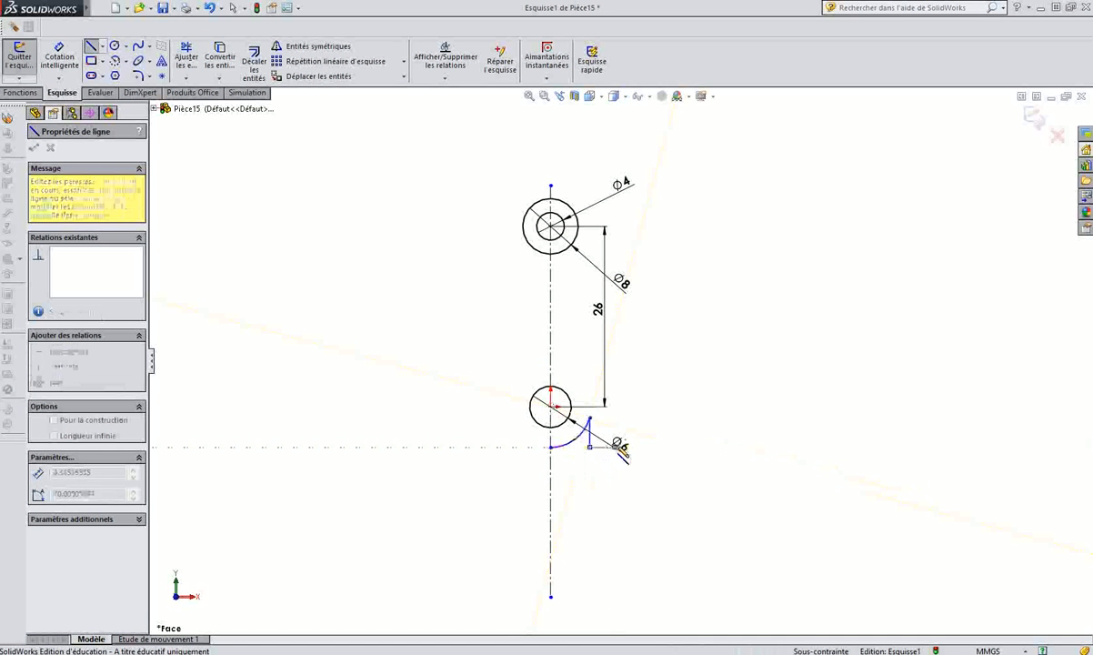
left_click(614, 368)
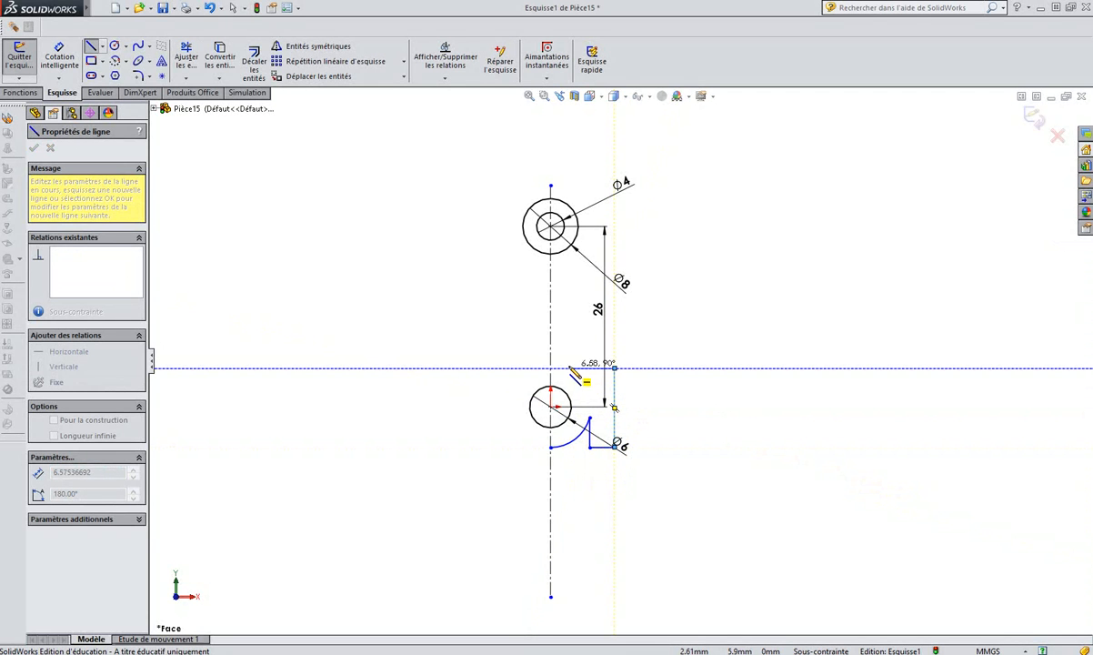
left_click(567, 368)
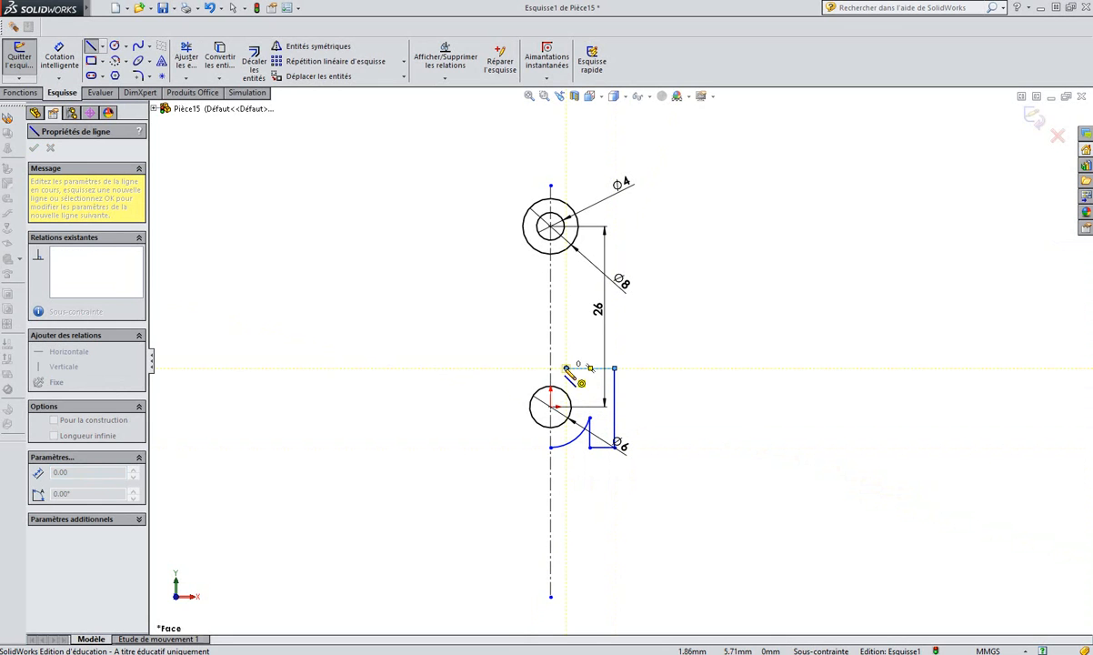
left_click(567, 250)
right_click(674, 232)
left_click(735, 271)
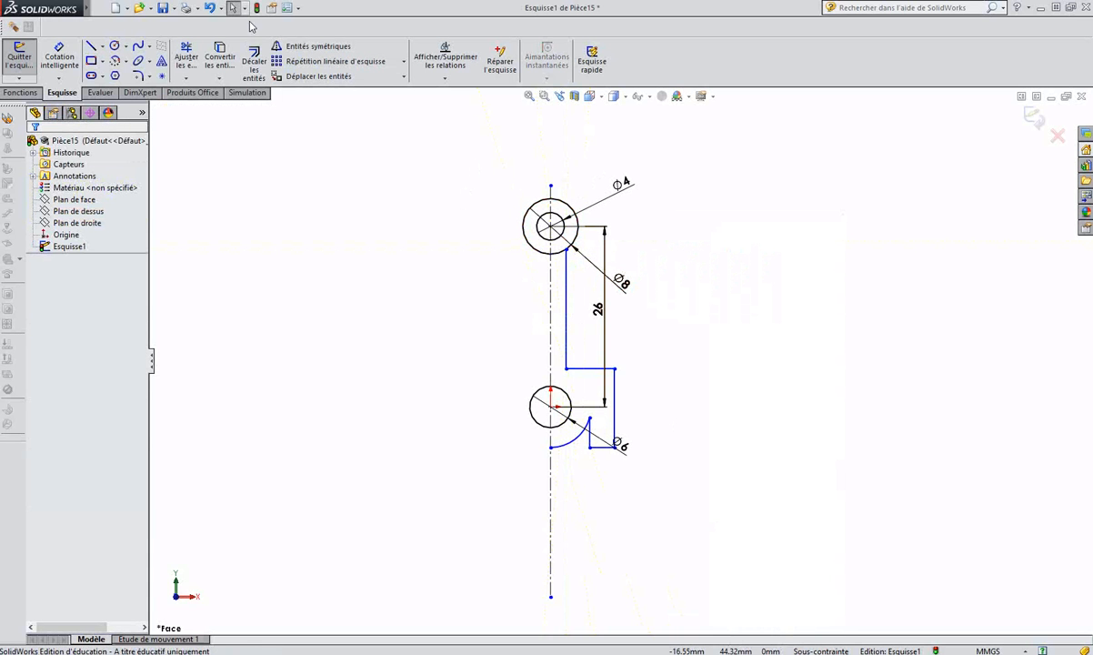
Dimension the long vertical line at 2.24 mm from the construction line.
left_click(61, 56)
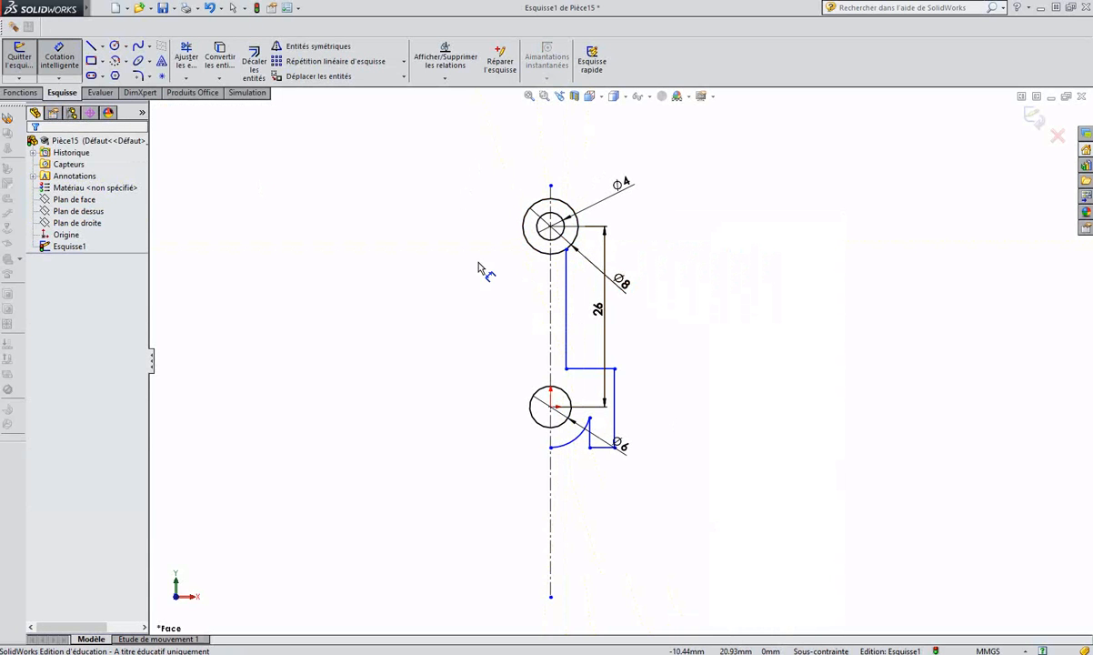
left_click(567, 307)
left_click(551, 296)
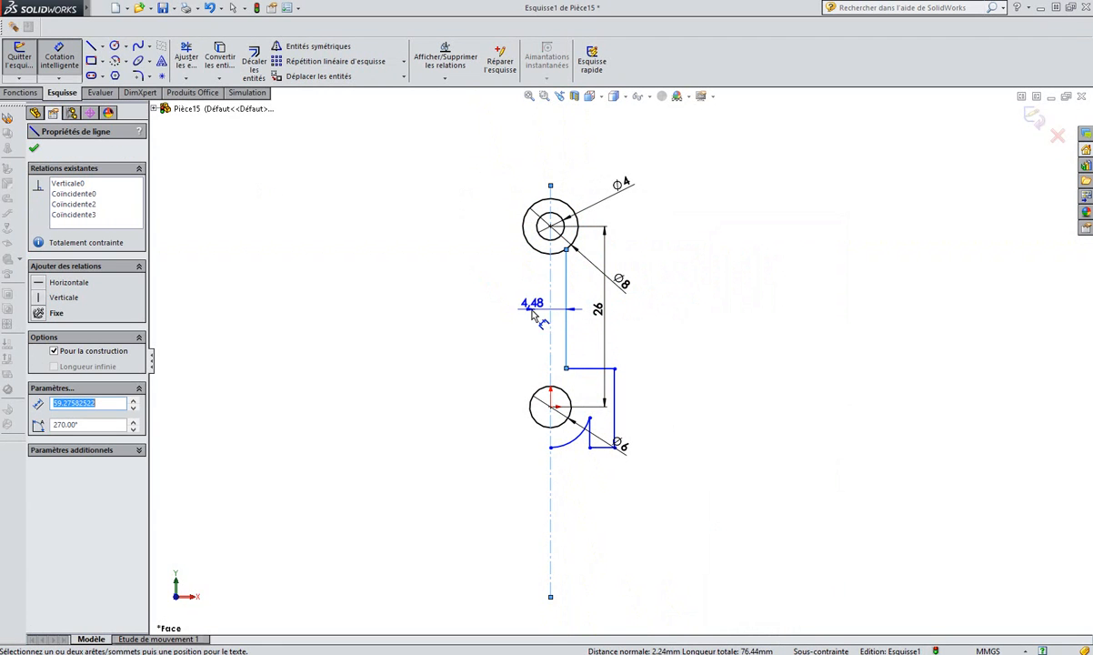
left_click(684, 310)
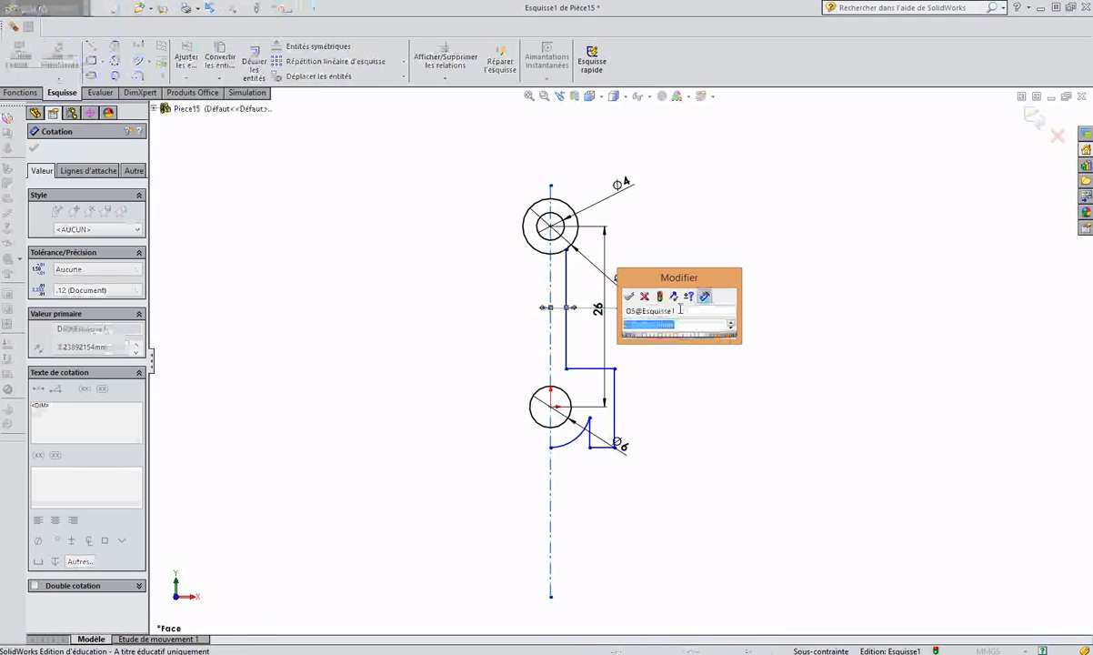
type("2.25")
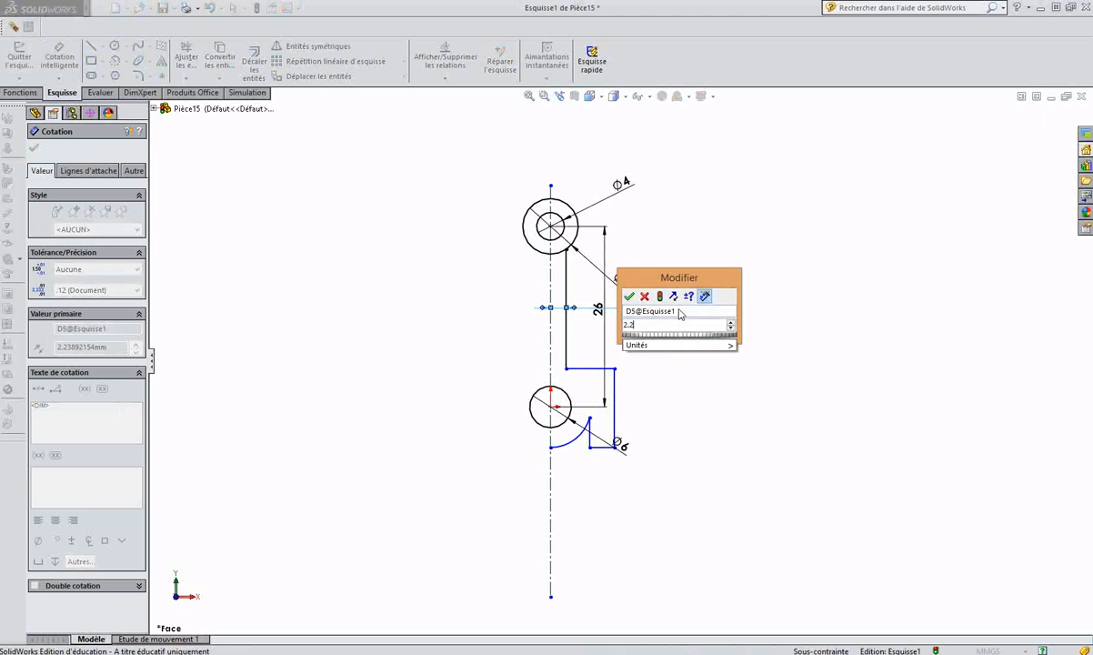
key("Return")
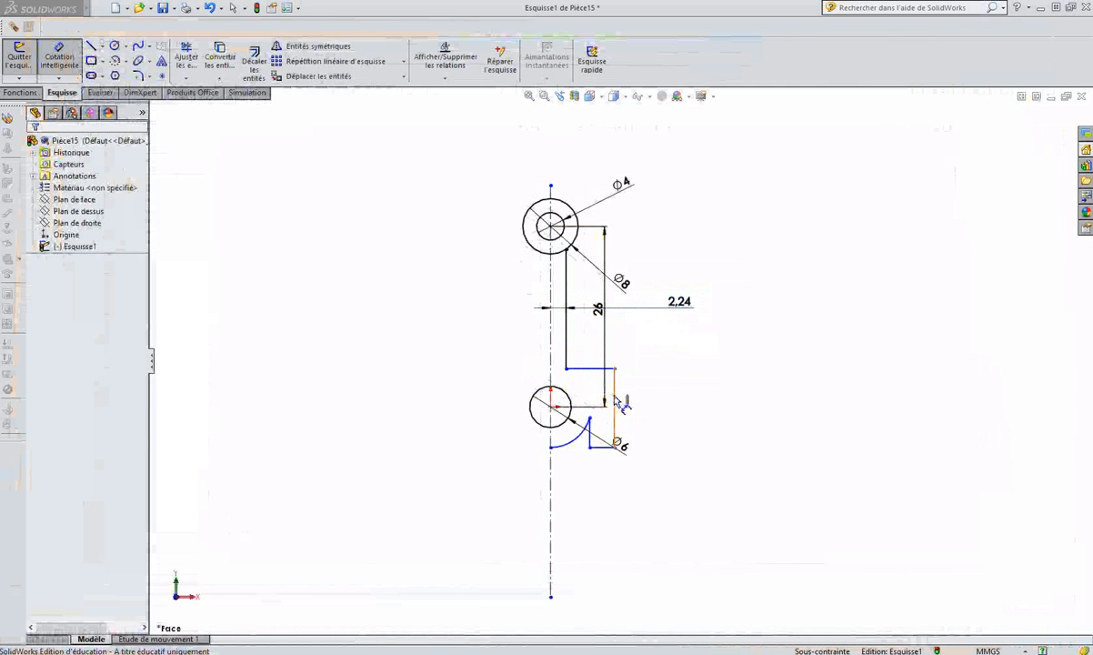
Dimension the outermost vertical line of the stepped profile with a length of 8 mm.
left_click(615, 398)
left_click(655, 409)
type("8")
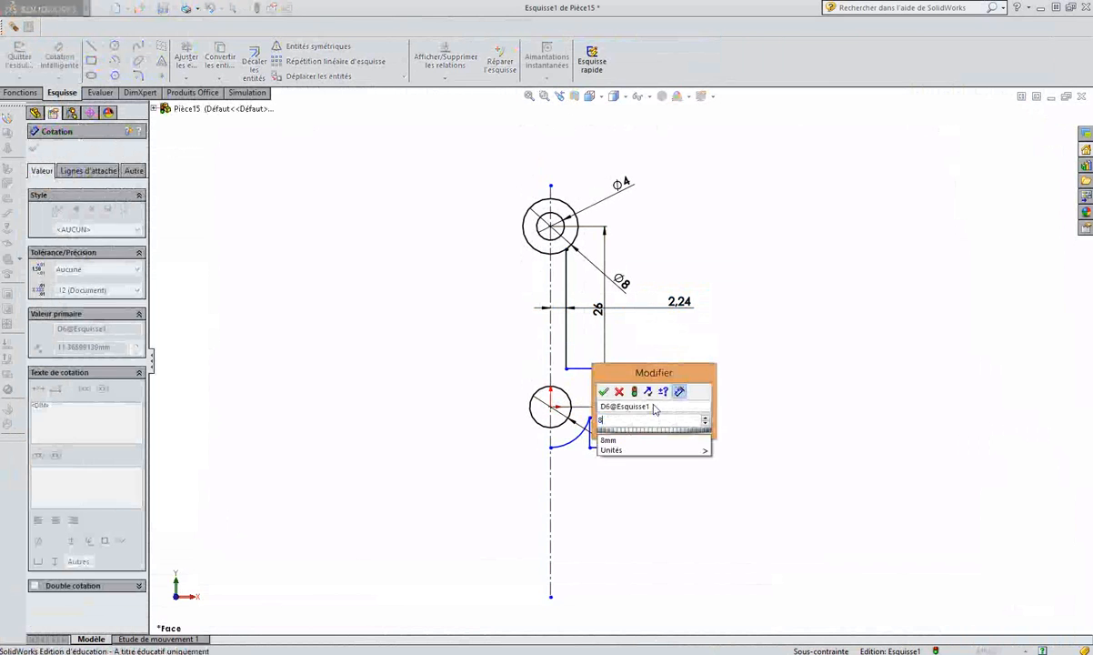
key("Return")
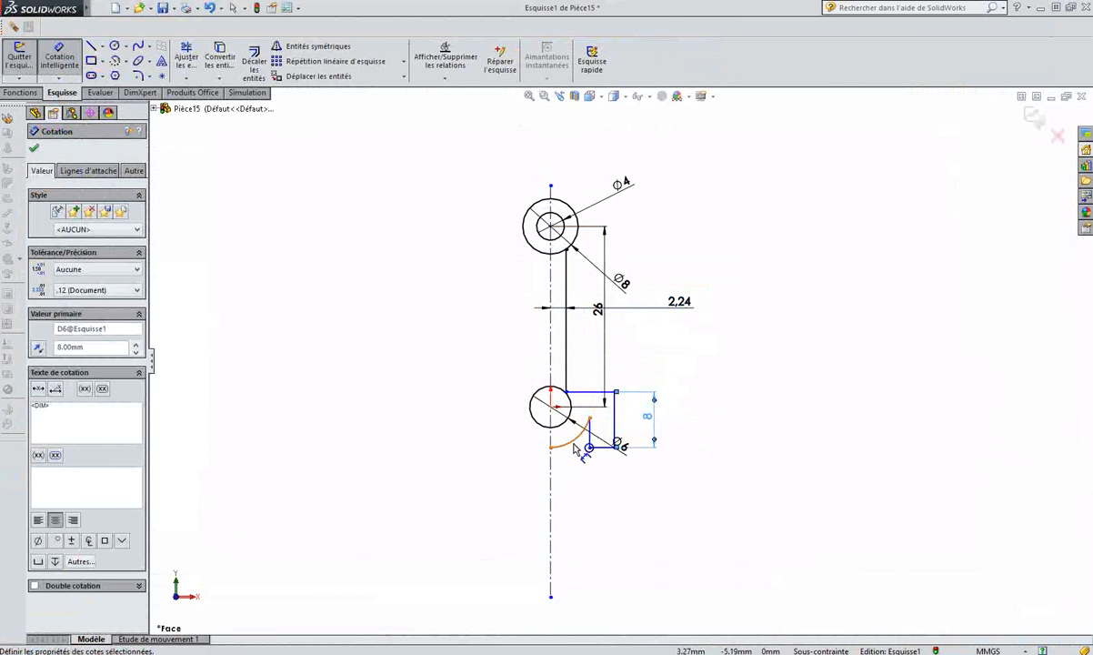
Dimension the arc around the origin with a radius of 5 mm.
left_click(573, 446)
left_click(576, 495)
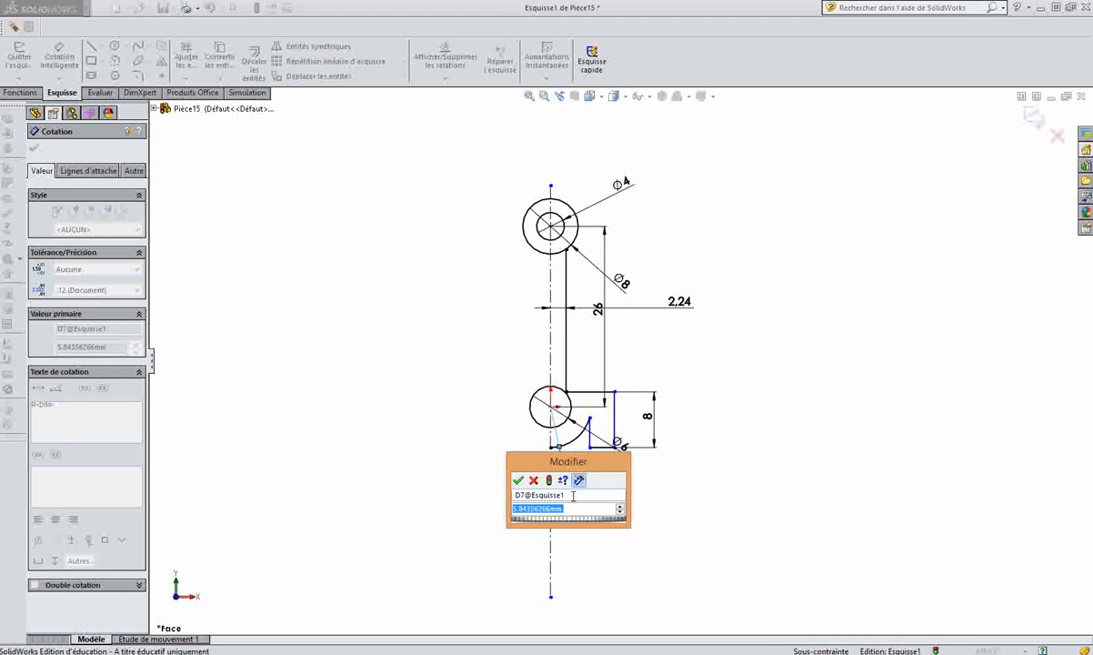
type("5")
key("Return")
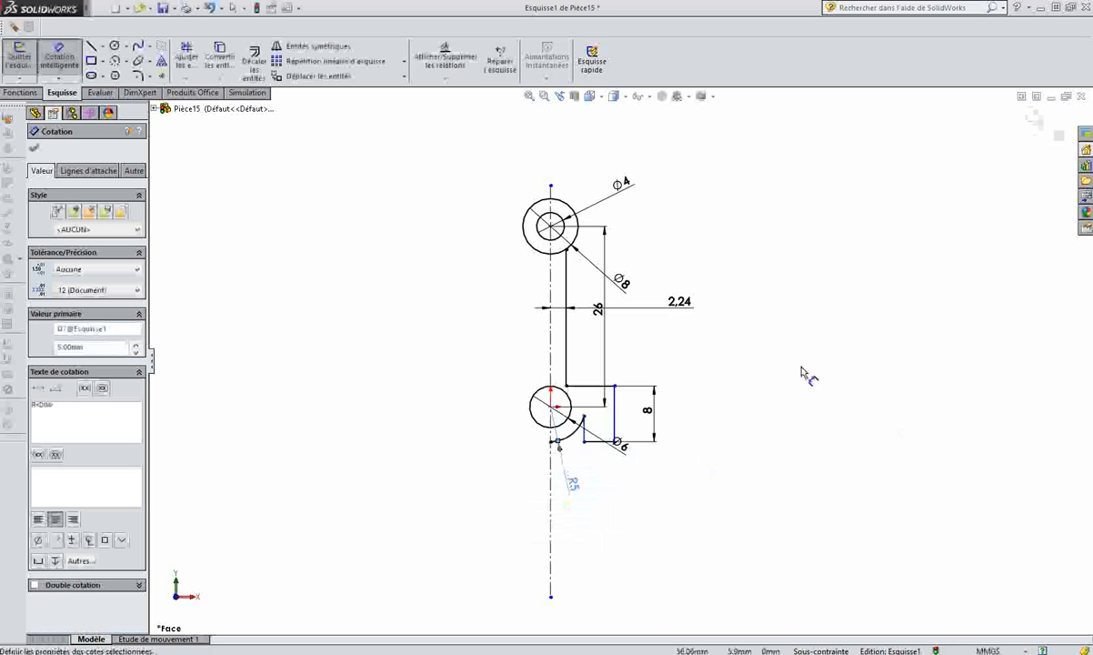
Dimension the lower horizontal line between the short notch line and the outermost vertical line at 3.25 mm.
left_click(599, 444)
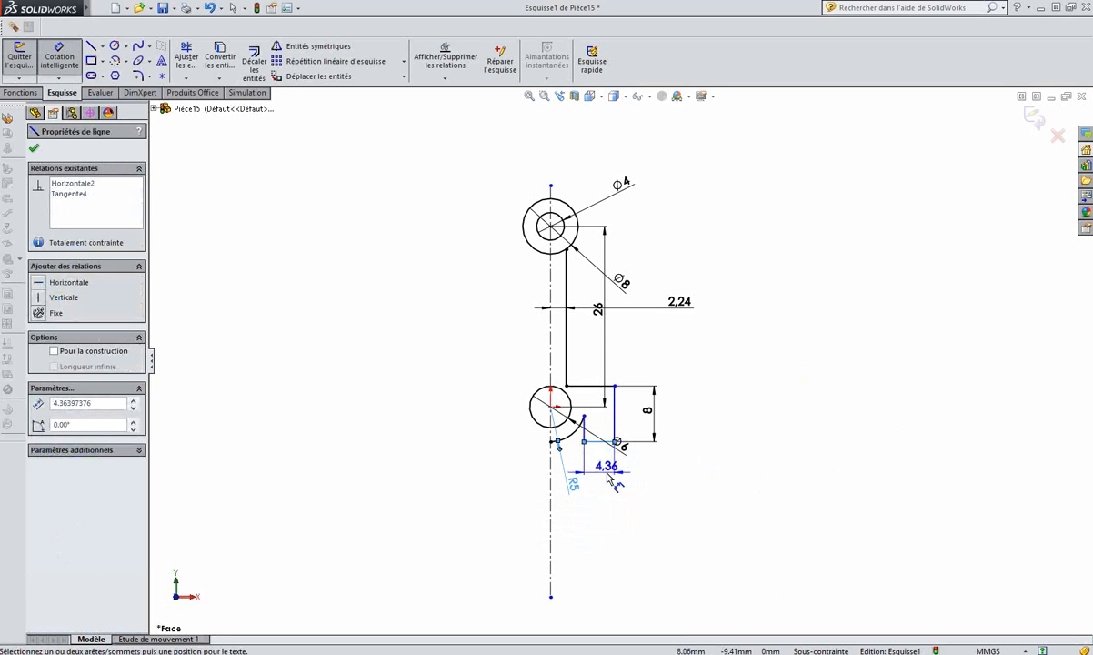
left_click(609, 468)
type("3.25")
key("Return")
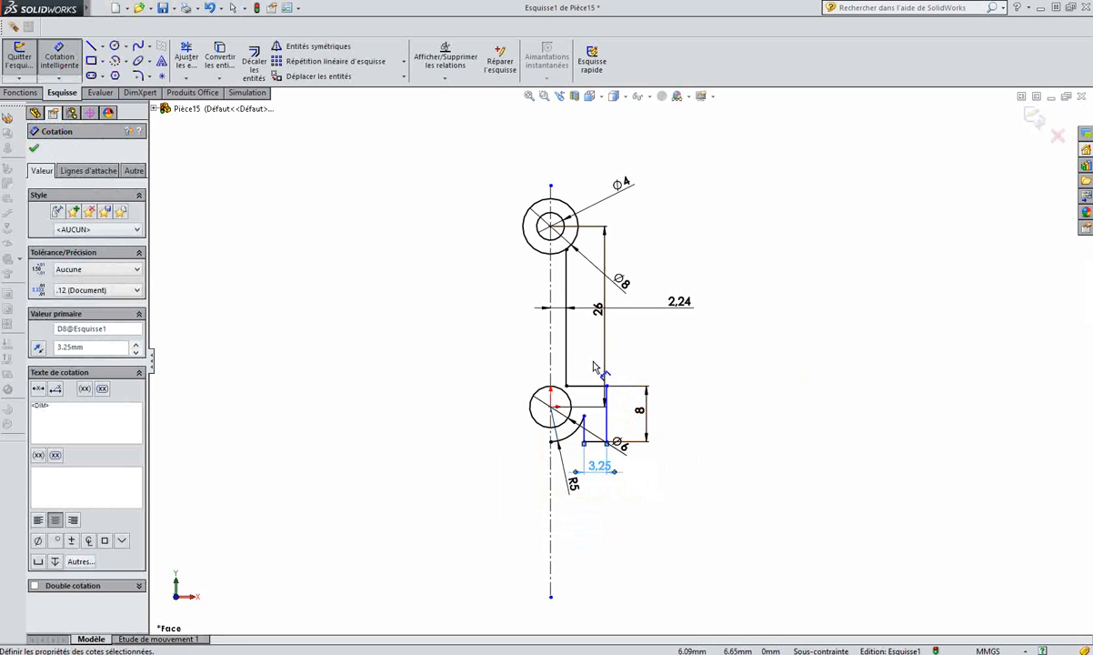
Dimension the outermost vertical line of the stepped profile at 6.7 mm from the vertical construction line.
left_click(608, 427)
left_click(550, 454)
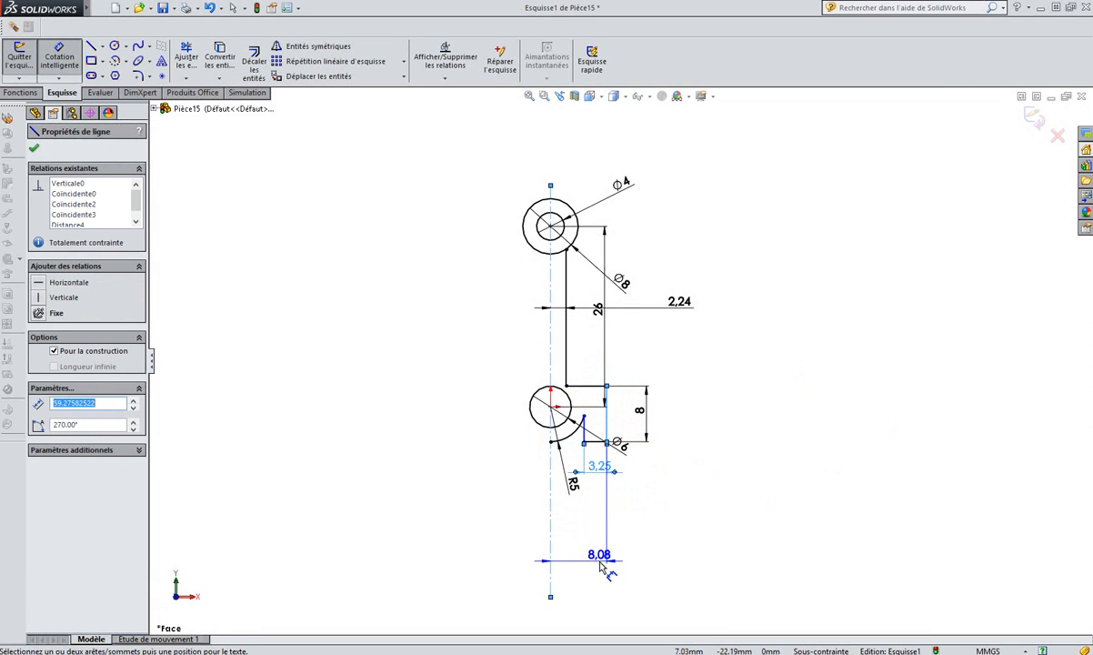
left_click(584, 557)
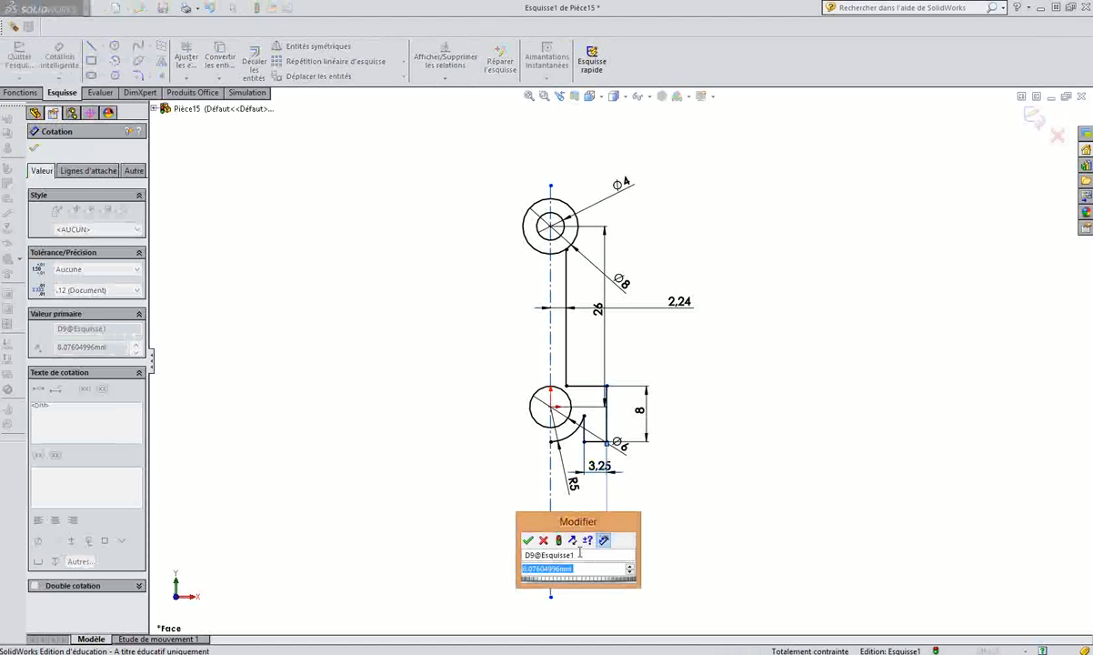
type("6.")
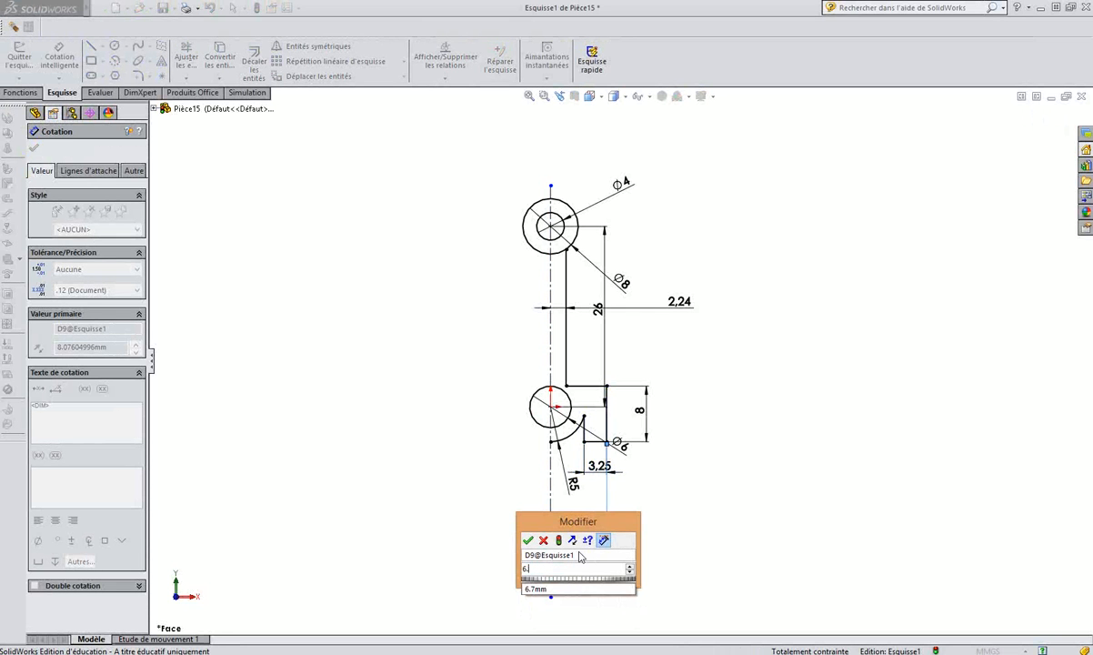
type("7")
key("Return")
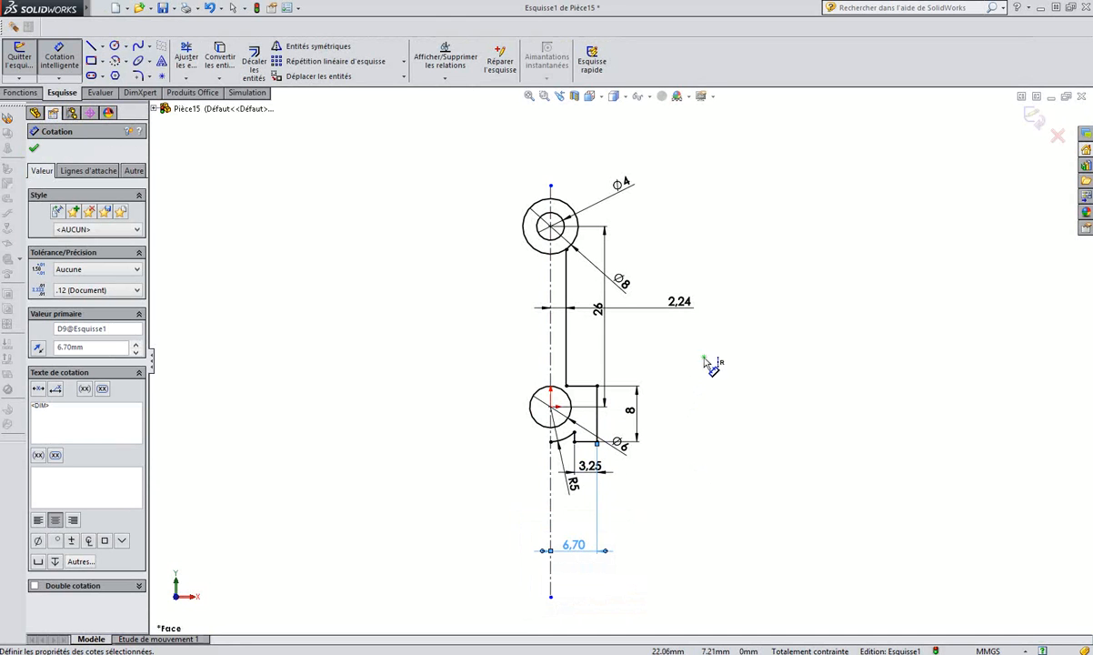
key("Escape")
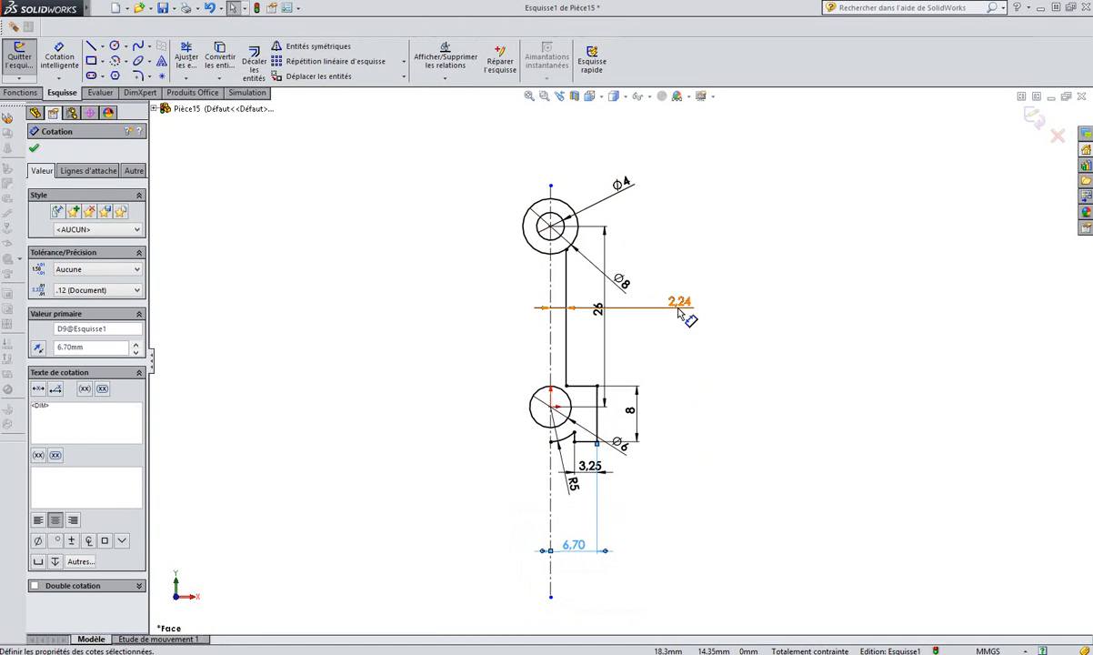
Rearrange the 2.24, 26, Ø6, 6.70 and 3.25 dimensions around the profile so that they are clearly spaced.
left_click_drag(683, 307, 624, 349)
left_click_drag(597, 312, 753, 316)
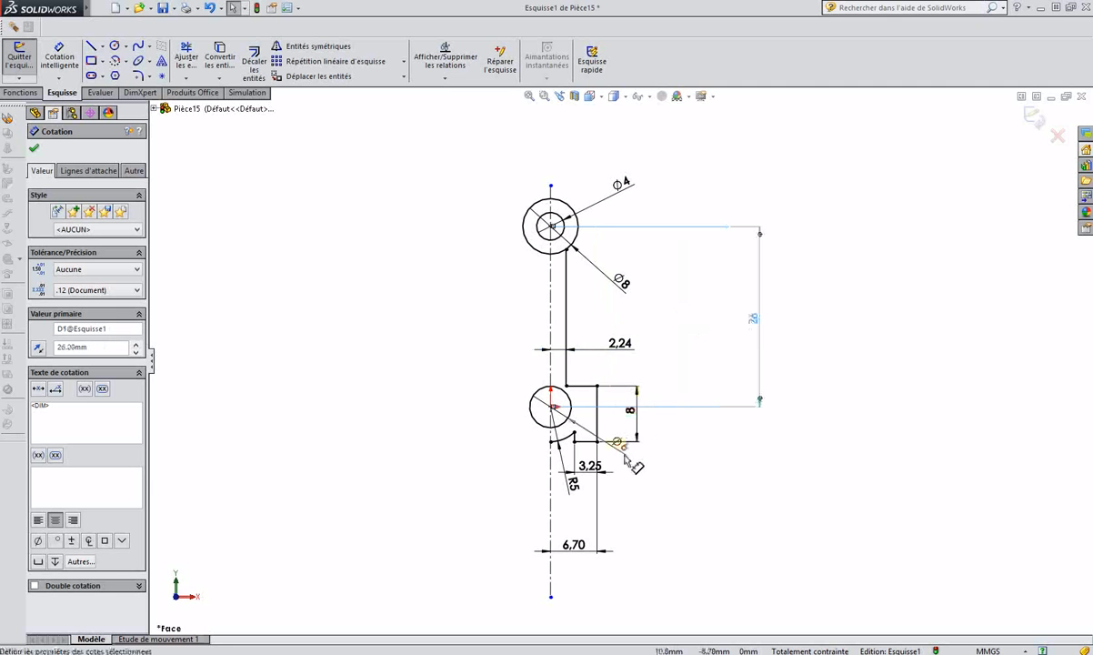
left_click_drag(535, 397, 498, 362)
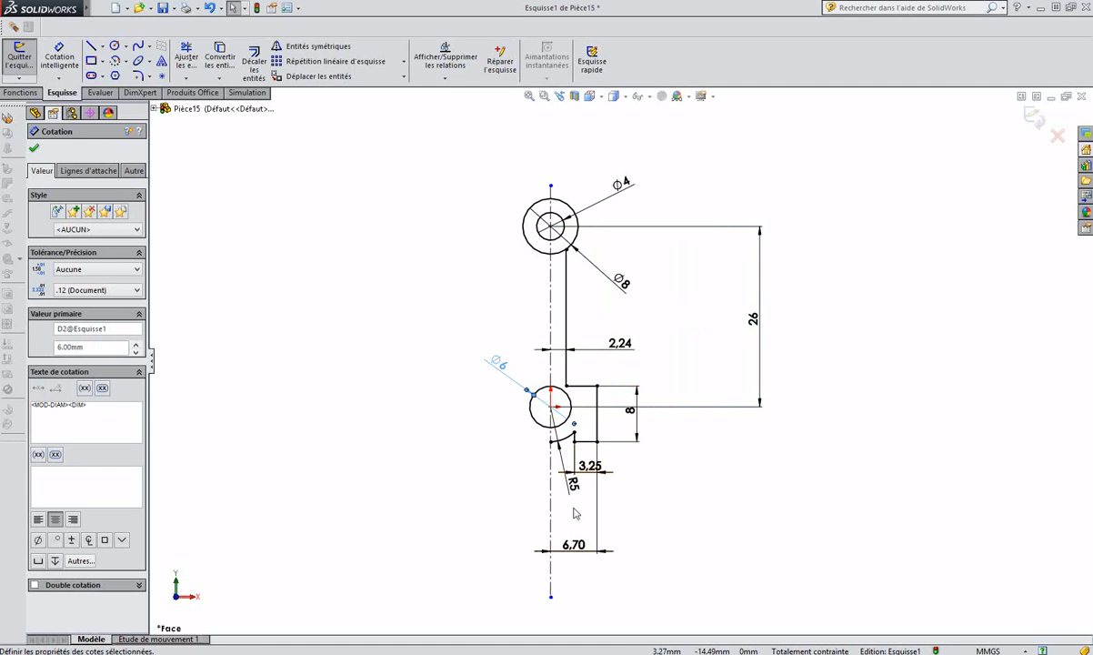
left_click_drag(578, 519, 577, 518)
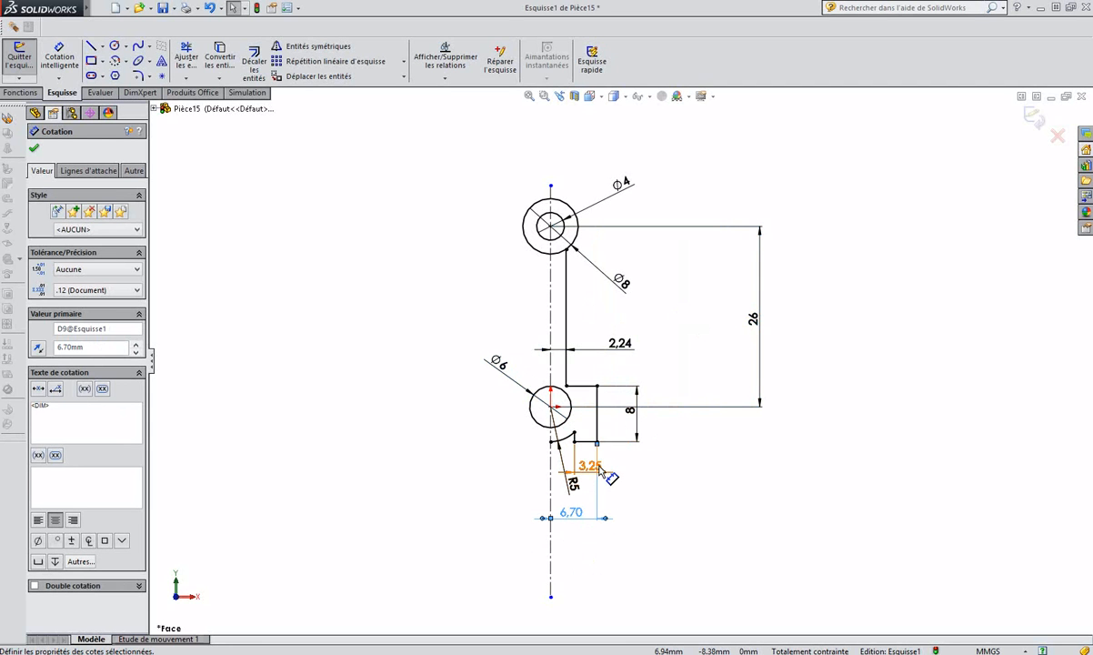
left_click_drag(590, 467, 630, 464)
left_click(659, 389)
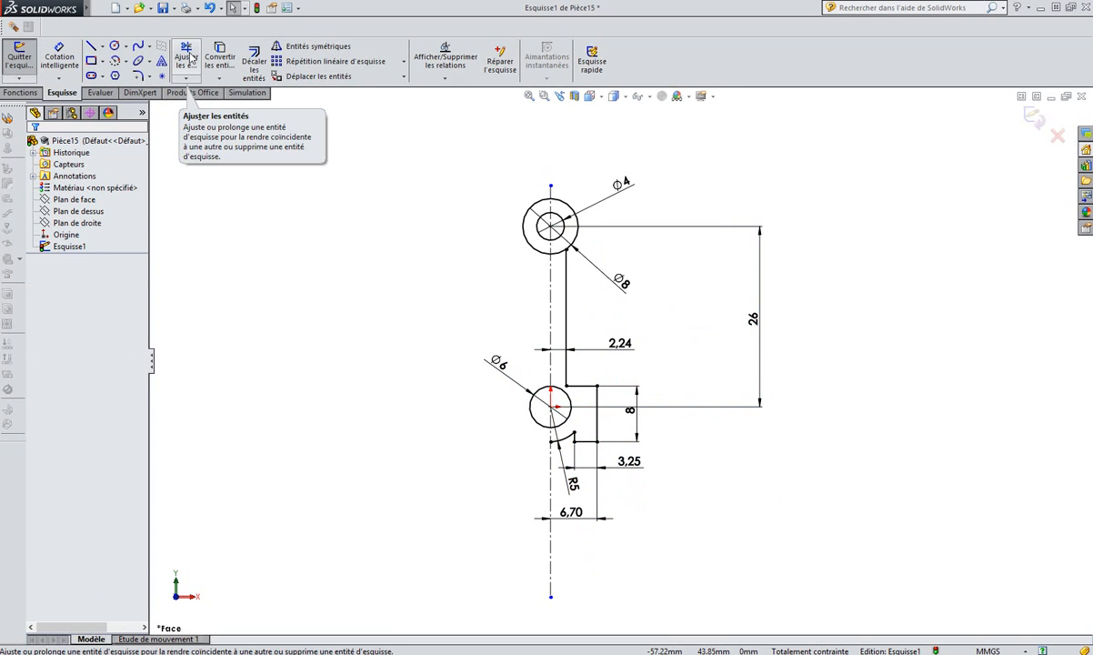
Trim away the left halves of the three circles and mirror the whole half profile about the vertical construction line.
left_click(186, 57)
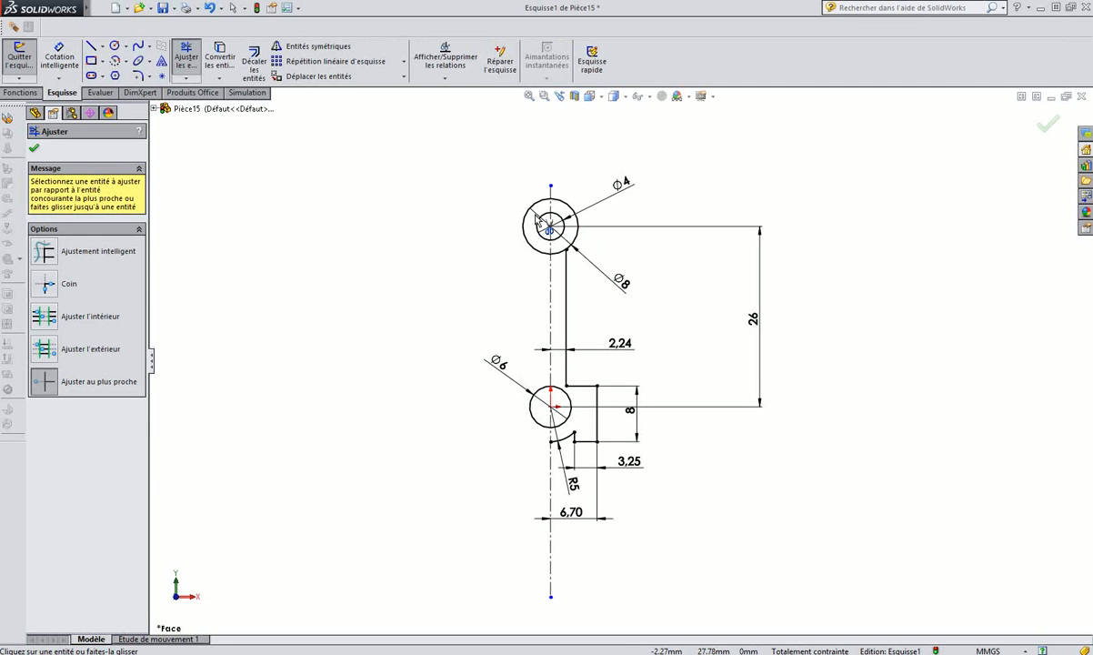
left_click(538, 203)
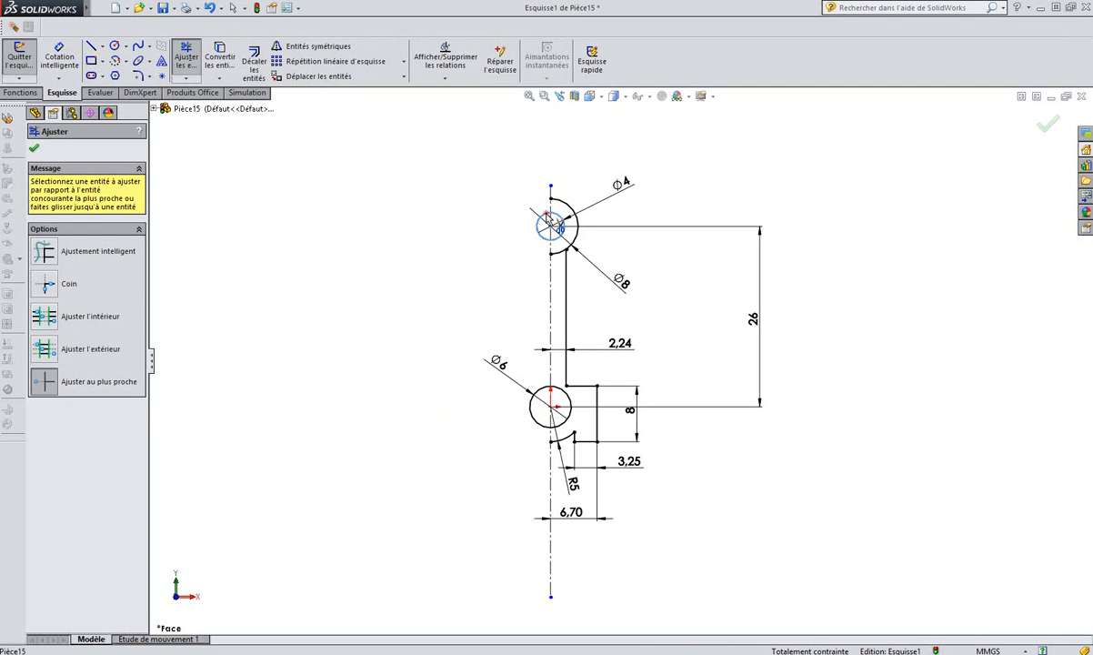
left_click(543, 220)
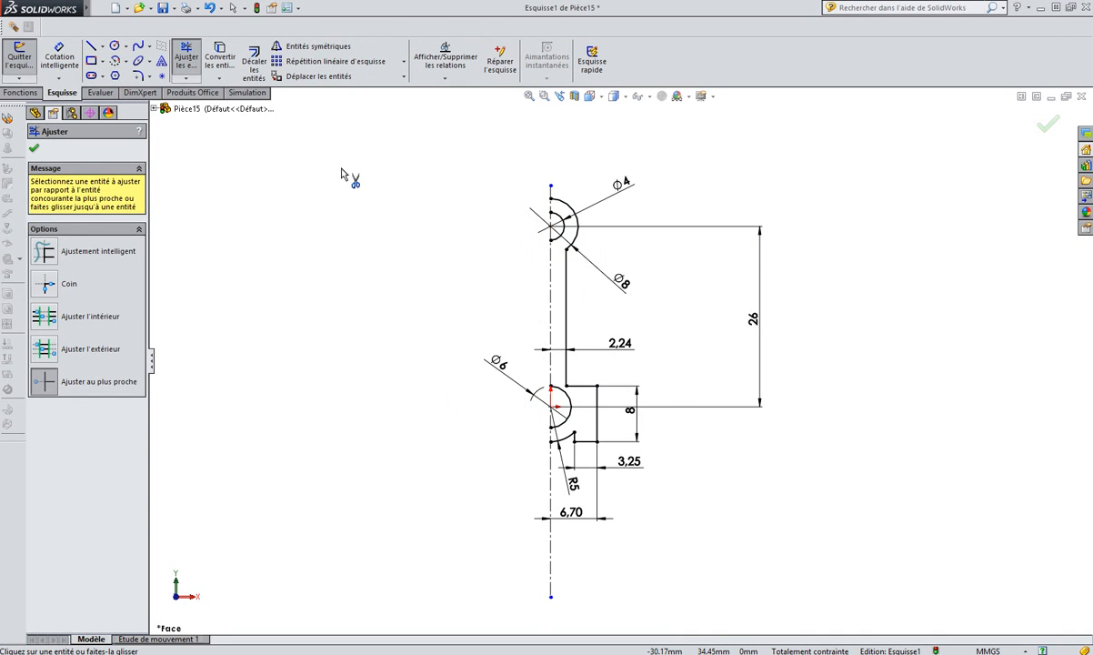
left_click(35, 149)
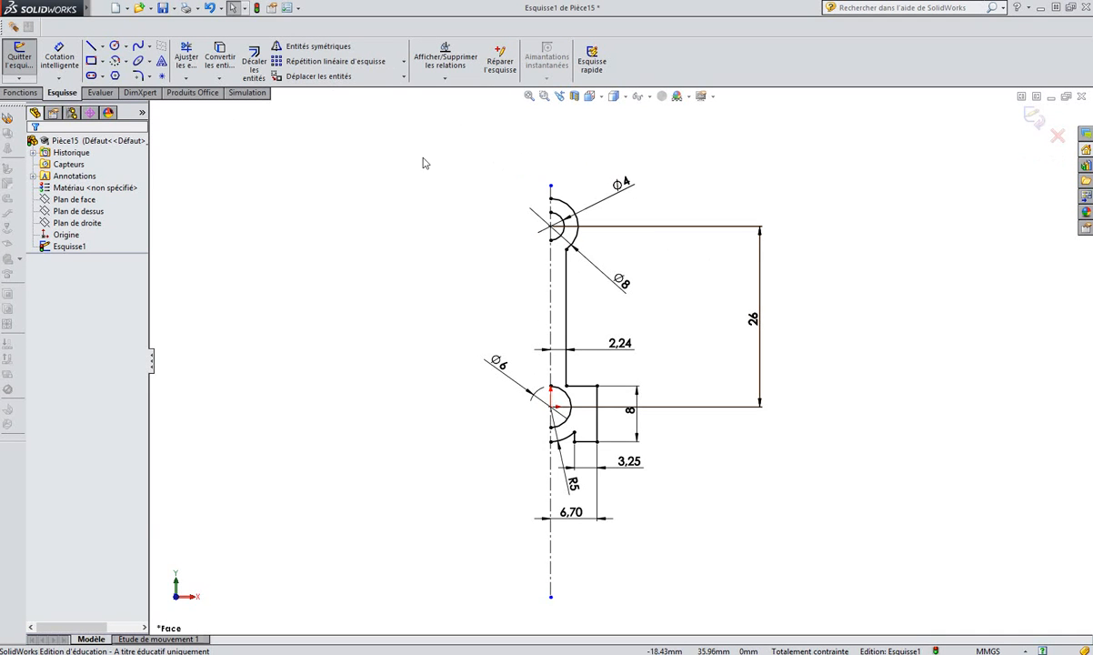
mouse_move(439, 144)
left_mouse_down()
mouse_move(724, 379)
mouse_move(725, 531)
mouse_move(771, 621)
mouse_move(811, 631)
mouse_move(817, 609)
left_mouse_up()
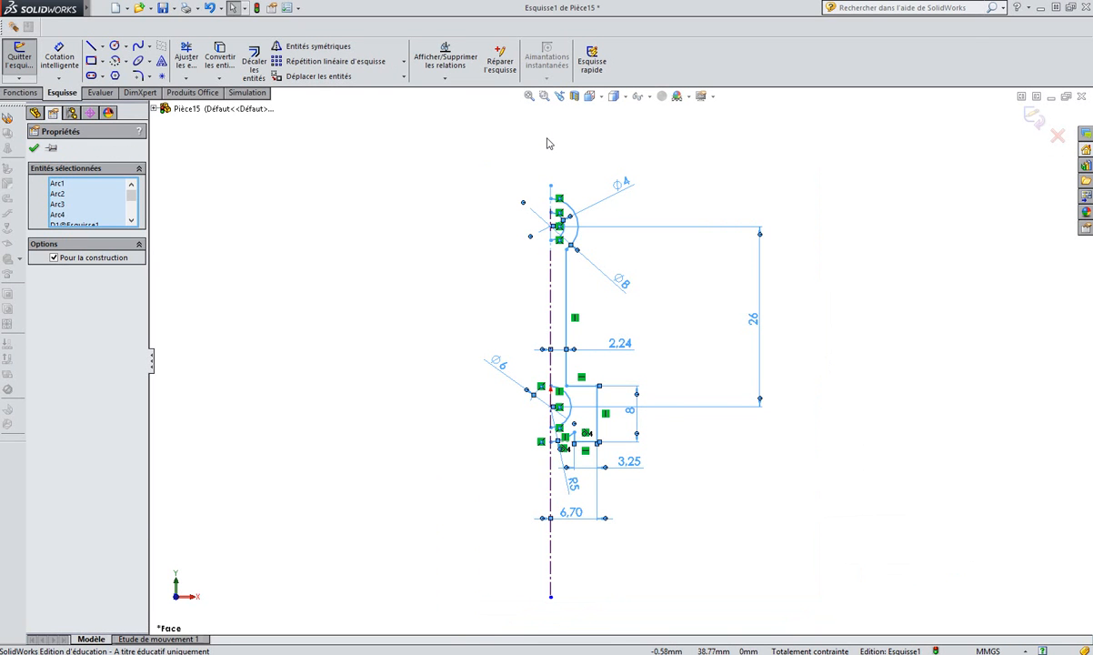
left_click(317, 47)
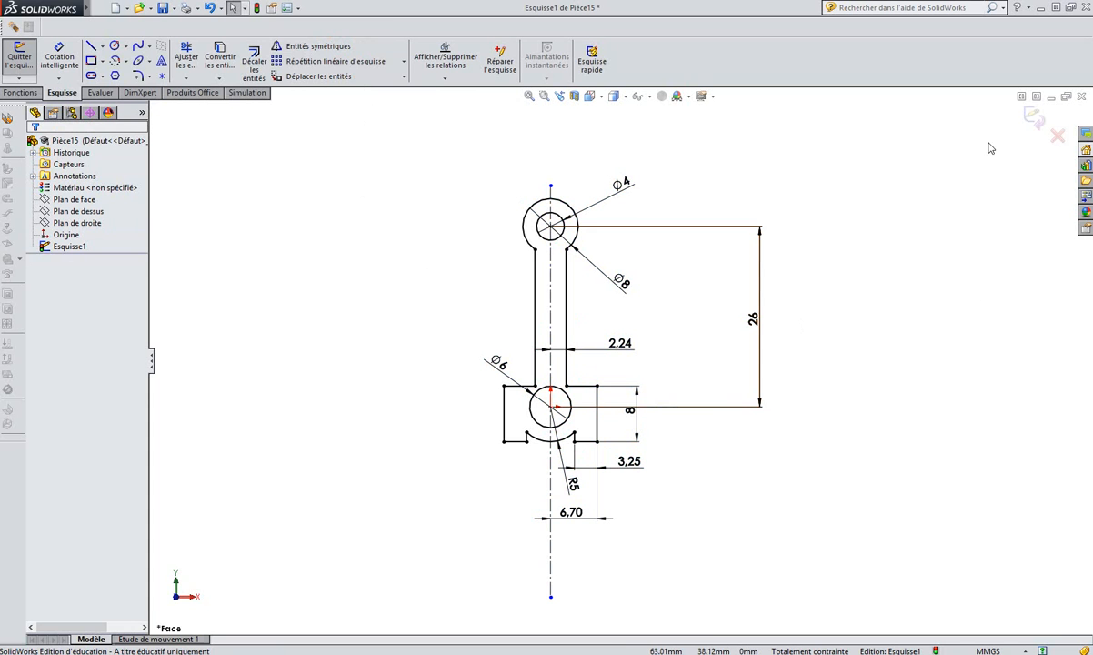
Extrude the mirrored profile as a boss to a blind depth of 3.25 mm.
left_click(17, 94)
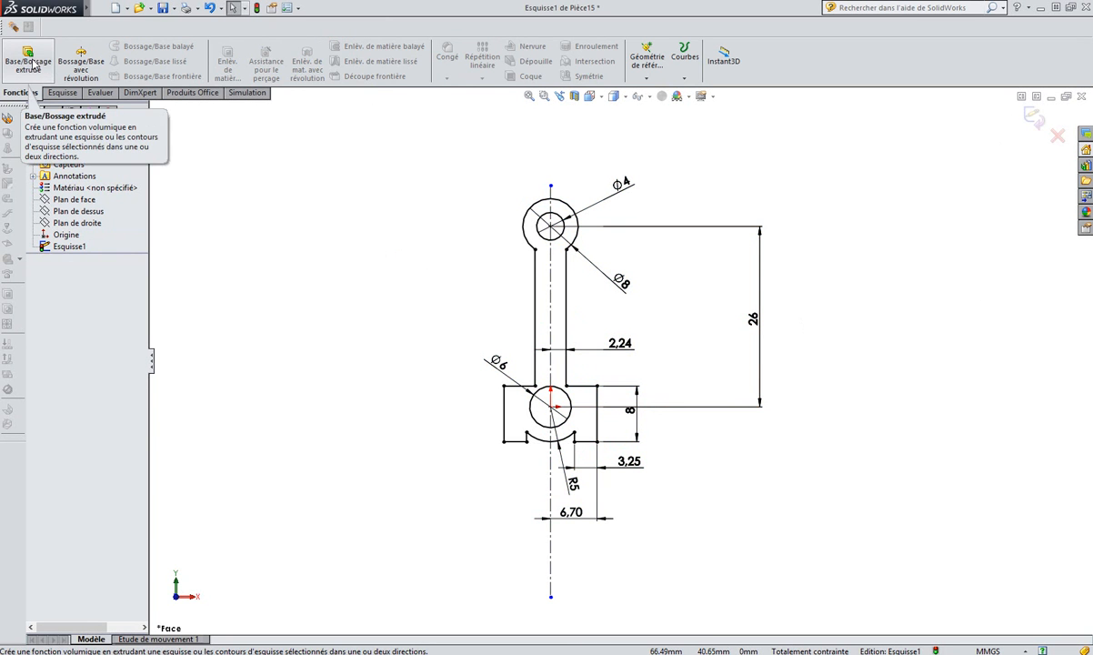
left_click(30, 65)
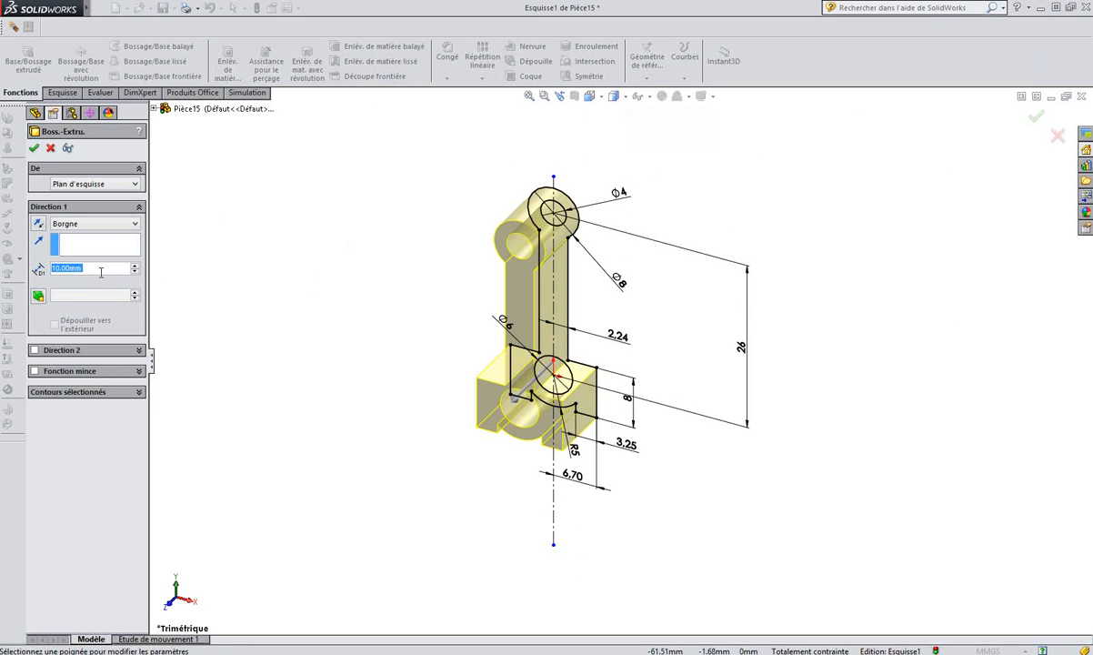
type("3.2")
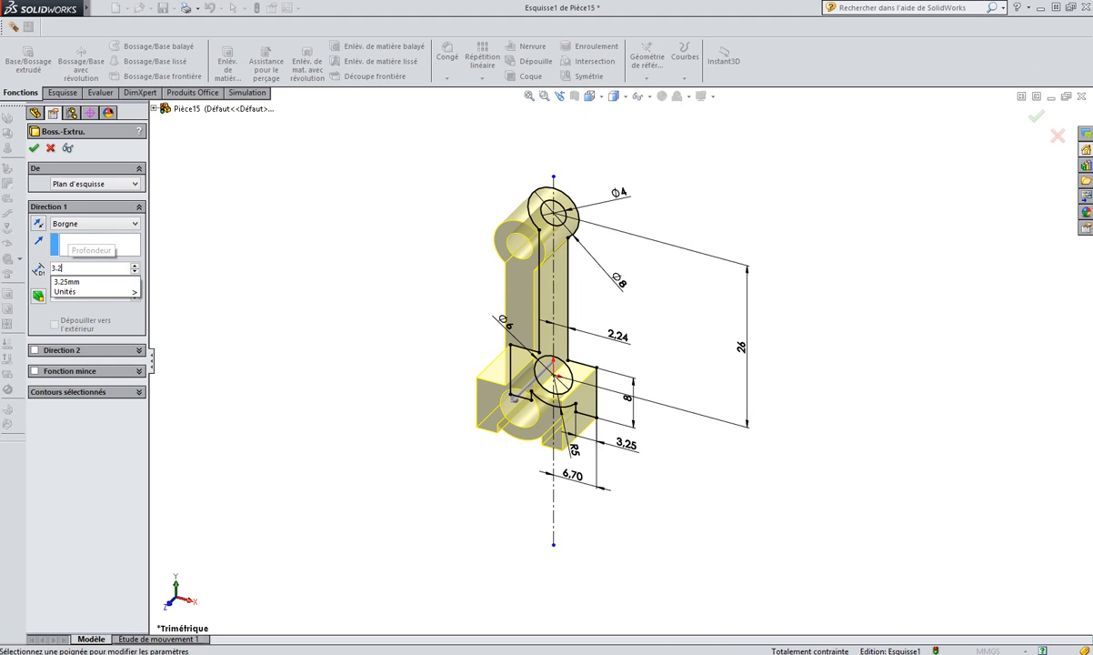
type("5")
key("Return")
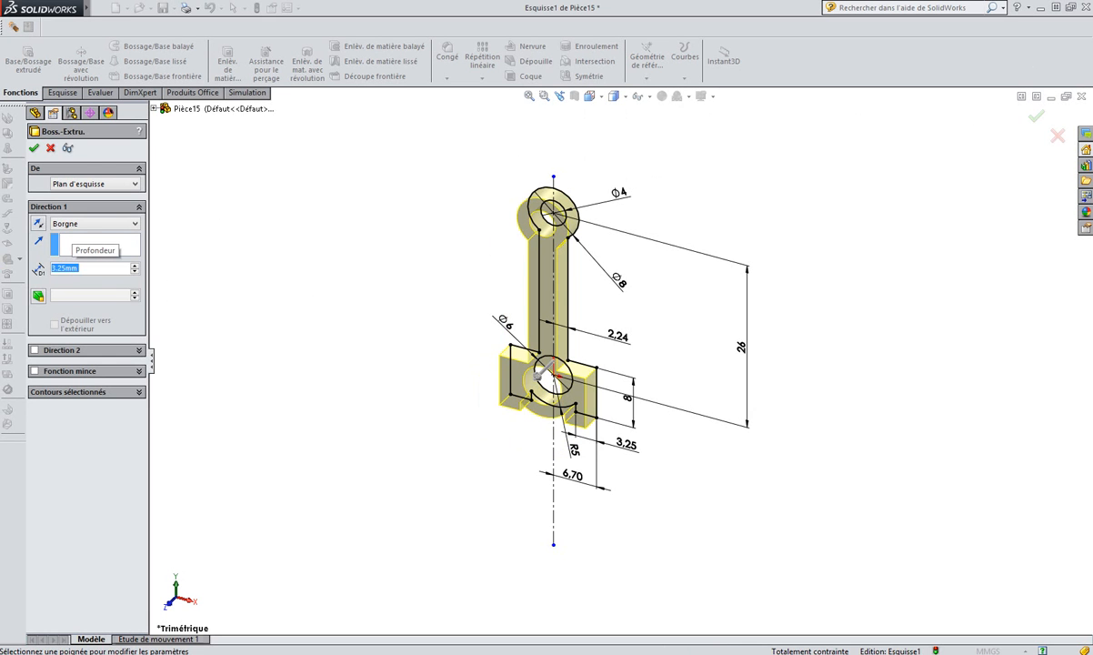
left_click(35, 148)
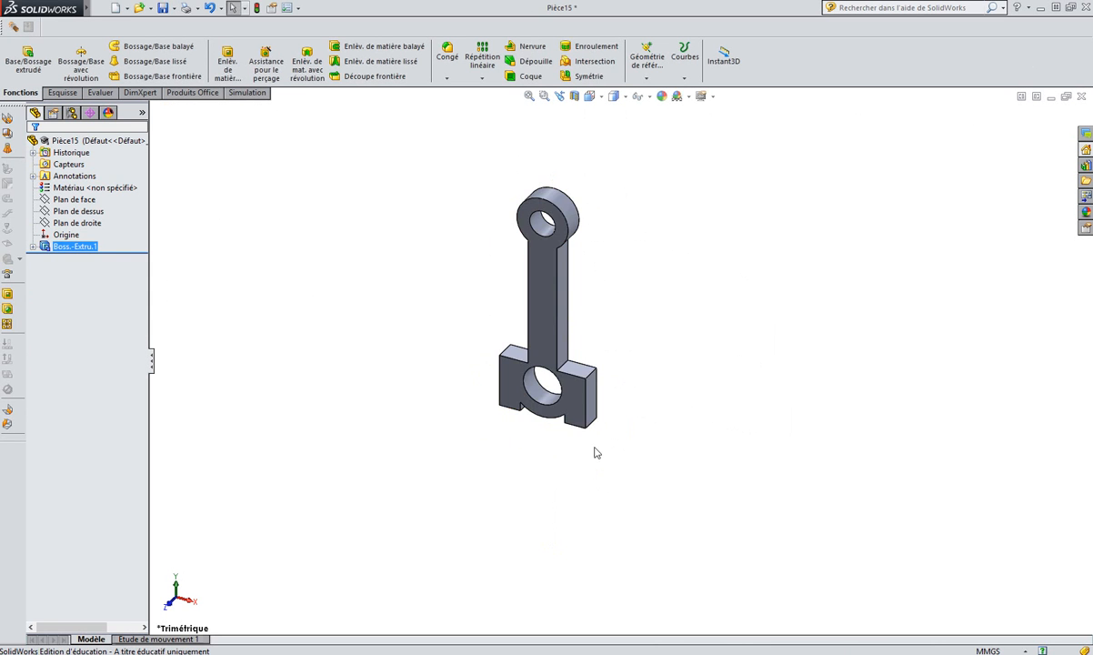
Fillet the two inner edges where the shank meets the wide lower block with a constant radius of 10 mm.
middle_click_drag(595, 452, 615, 422)
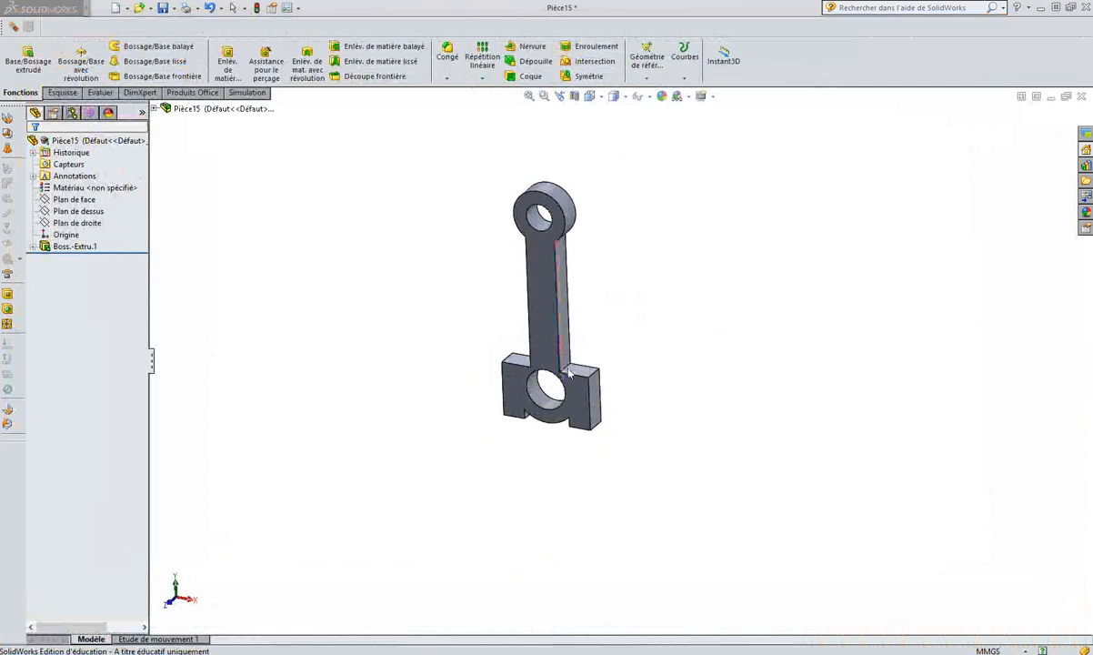
scroll(584, 361, "down", 3)
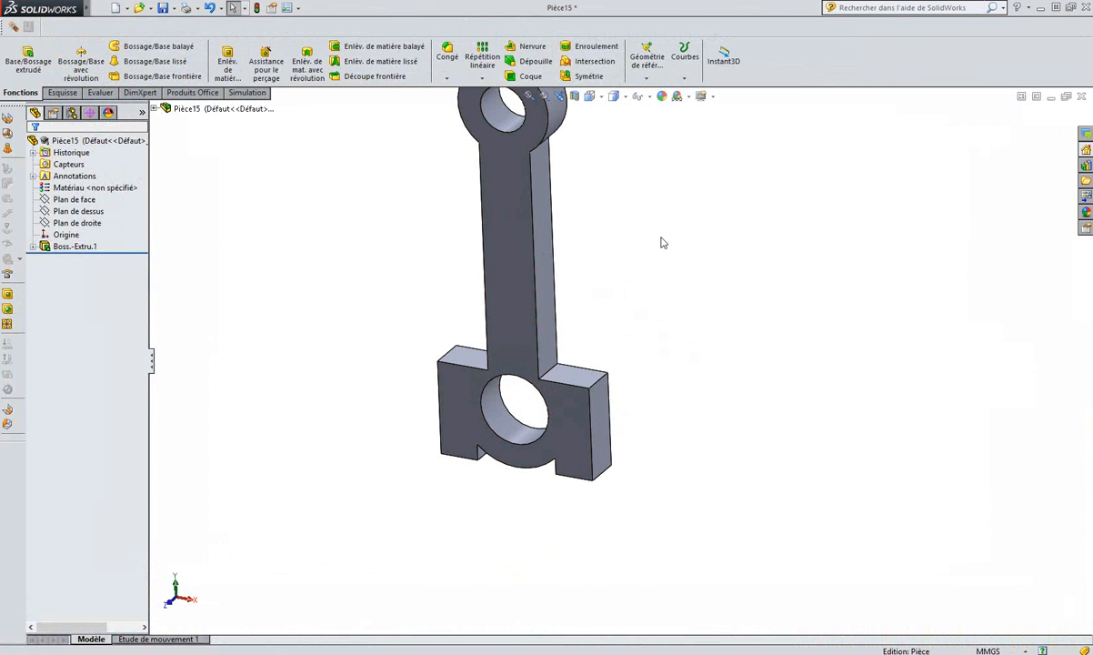
left_click(447, 54)
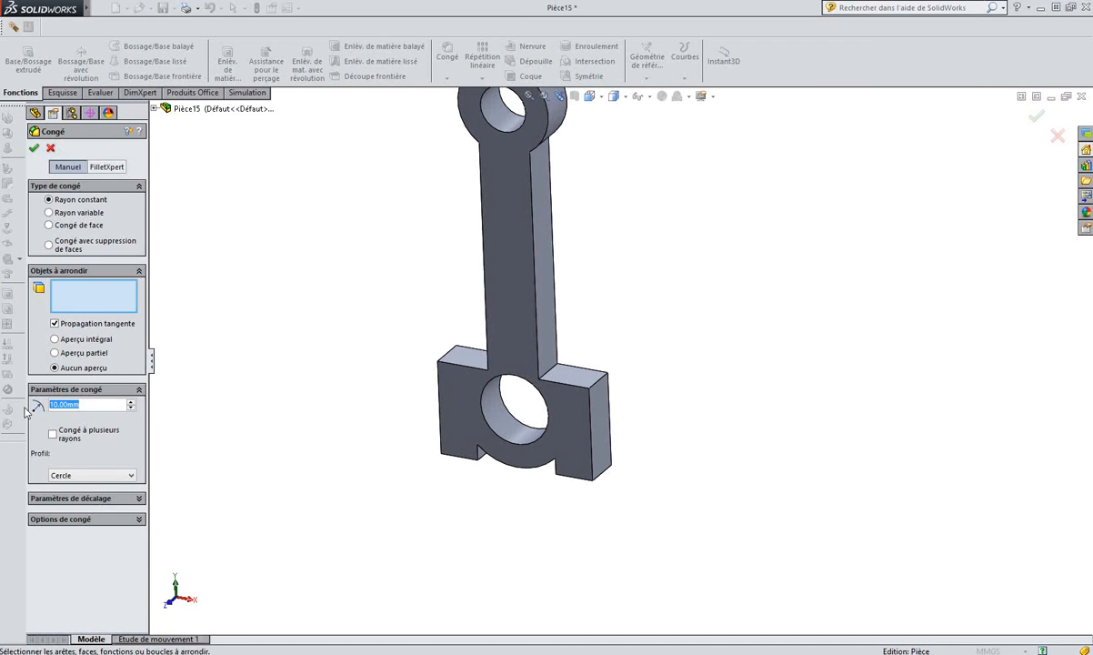
left_click(557, 369)
middle_click_drag(650, 268, 642, 323)
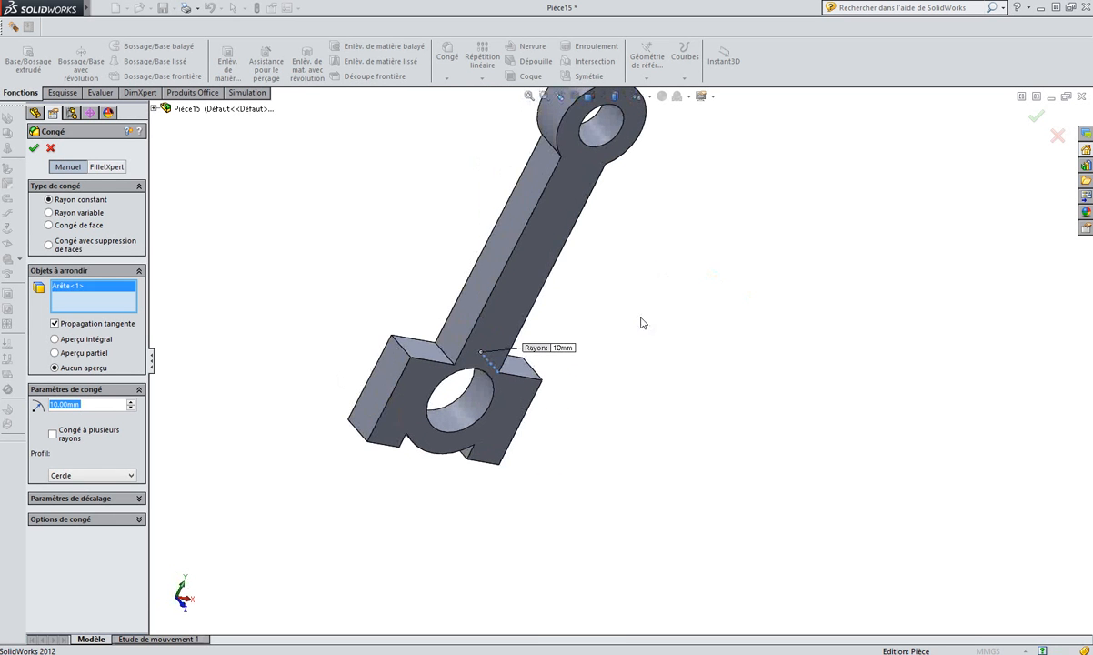
left_click(440, 349)
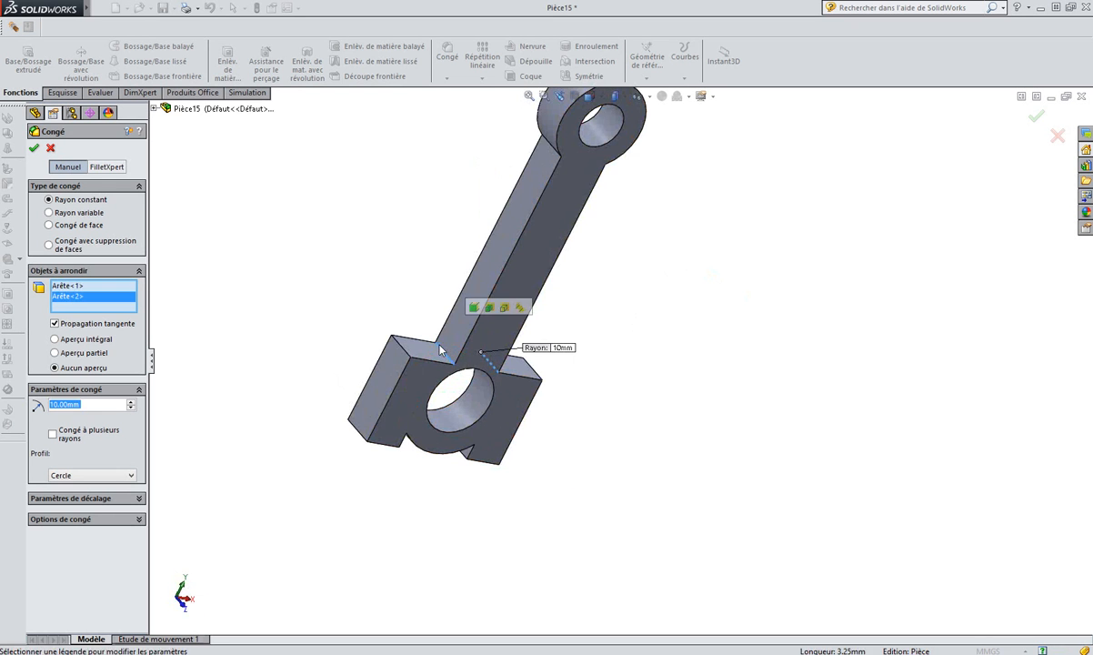
middle_click_drag(746, 319, 651, 302)
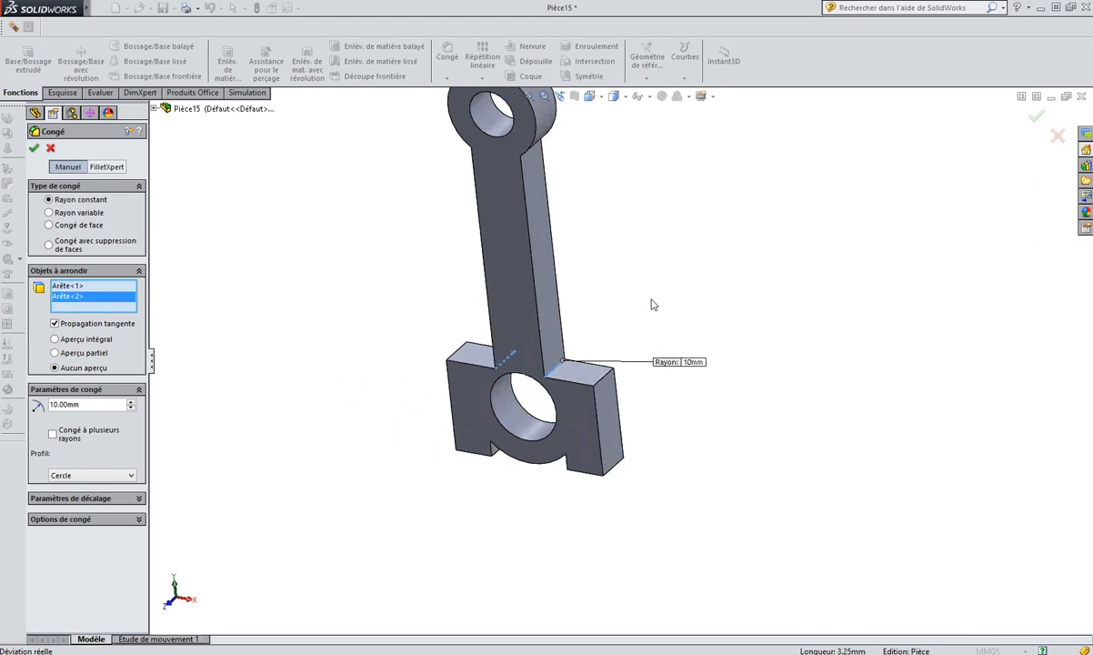
left_click(1035, 116)
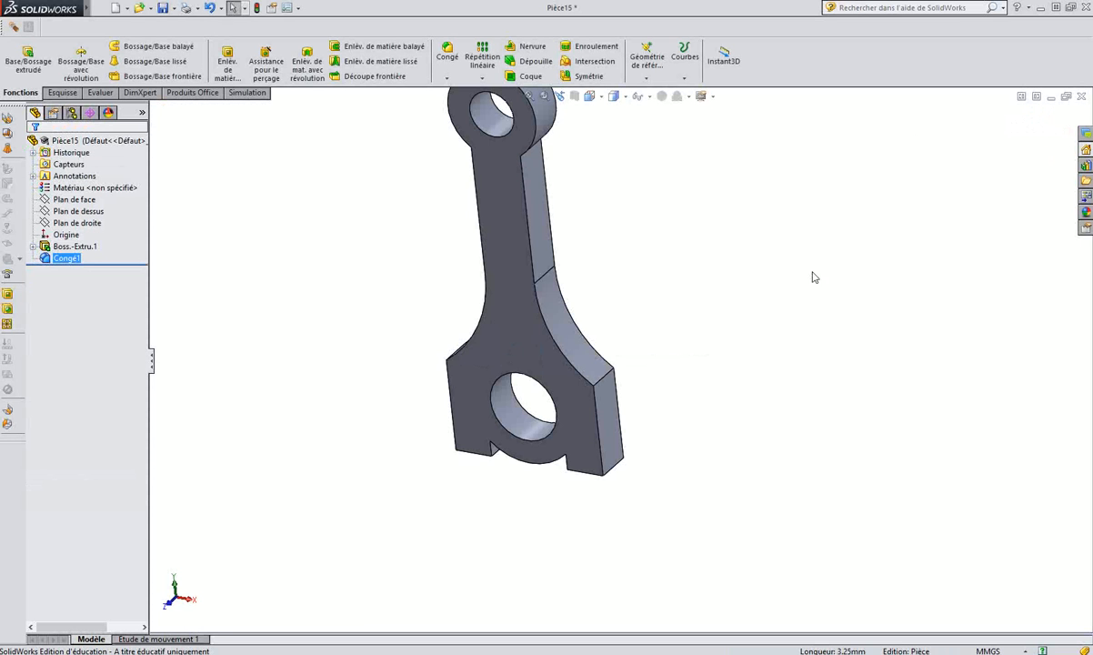
Fillet the two edges where the shank meets the small upper end with a constant radius of 2 mm.
middle_click_drag(710, 334, 678, 175)
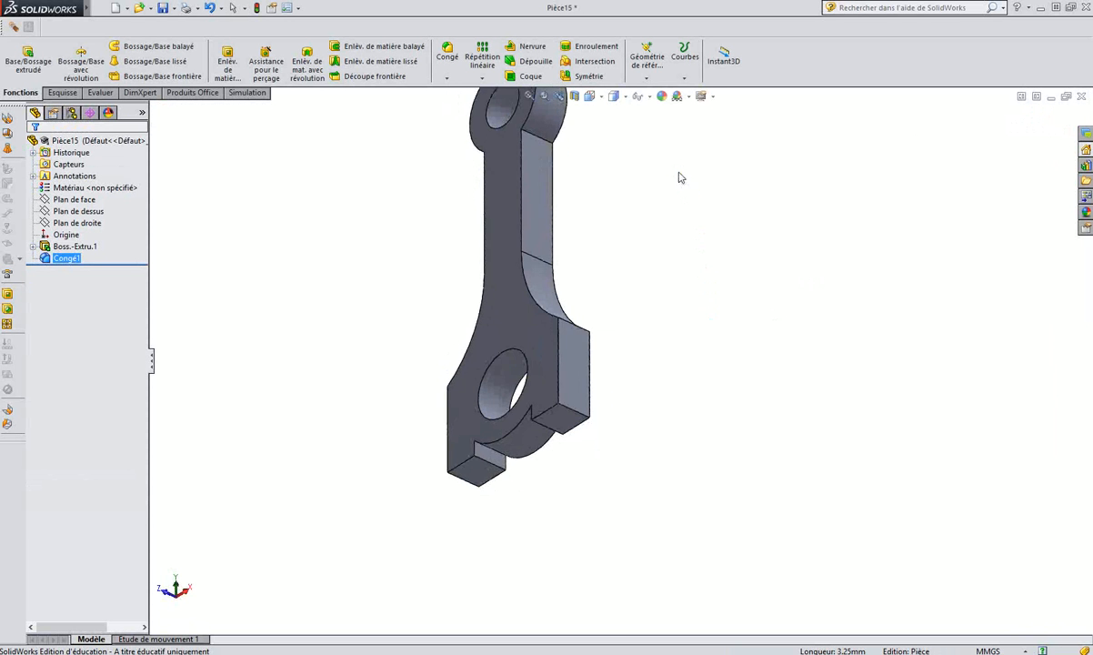
scroll(629, 288, "down", 6)
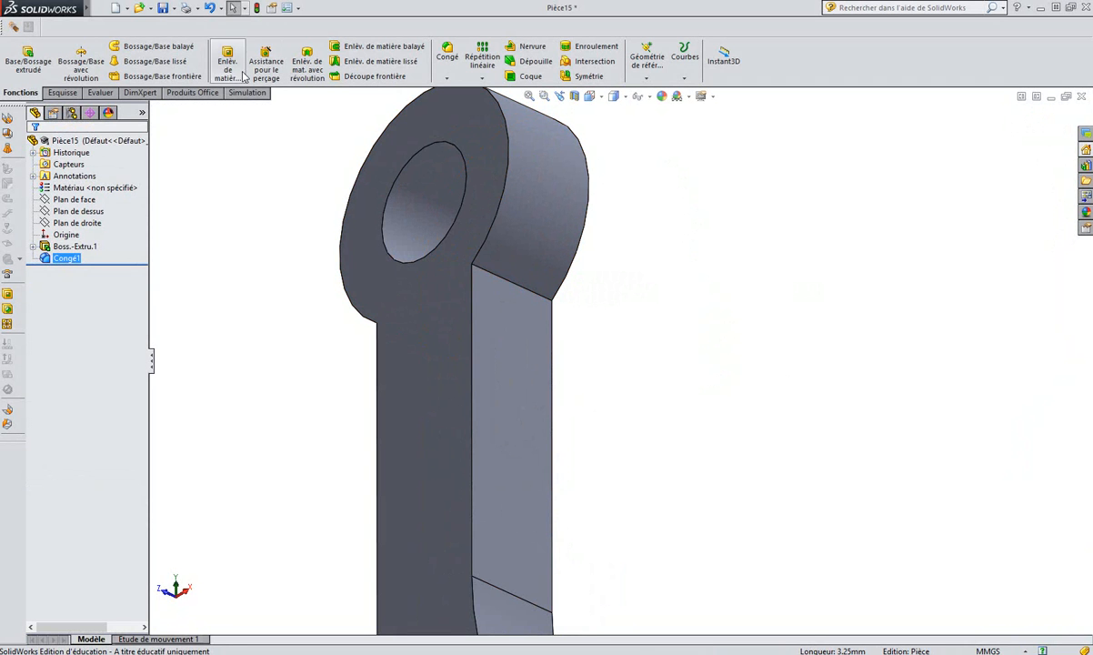
left_click(448, 54)
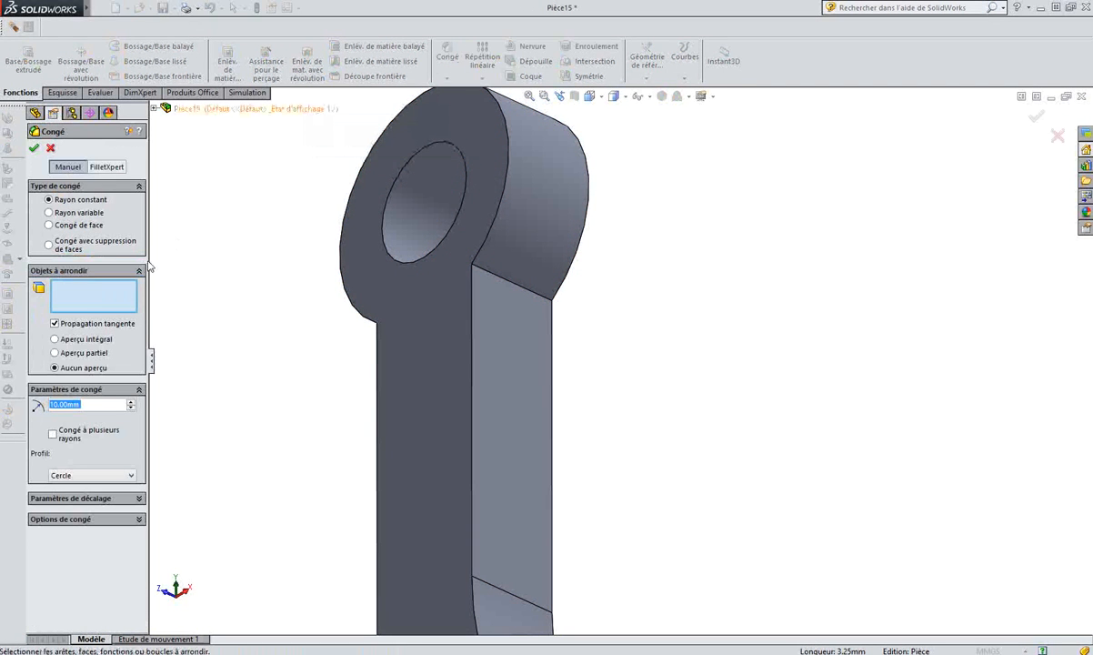
left_click(490, 341)
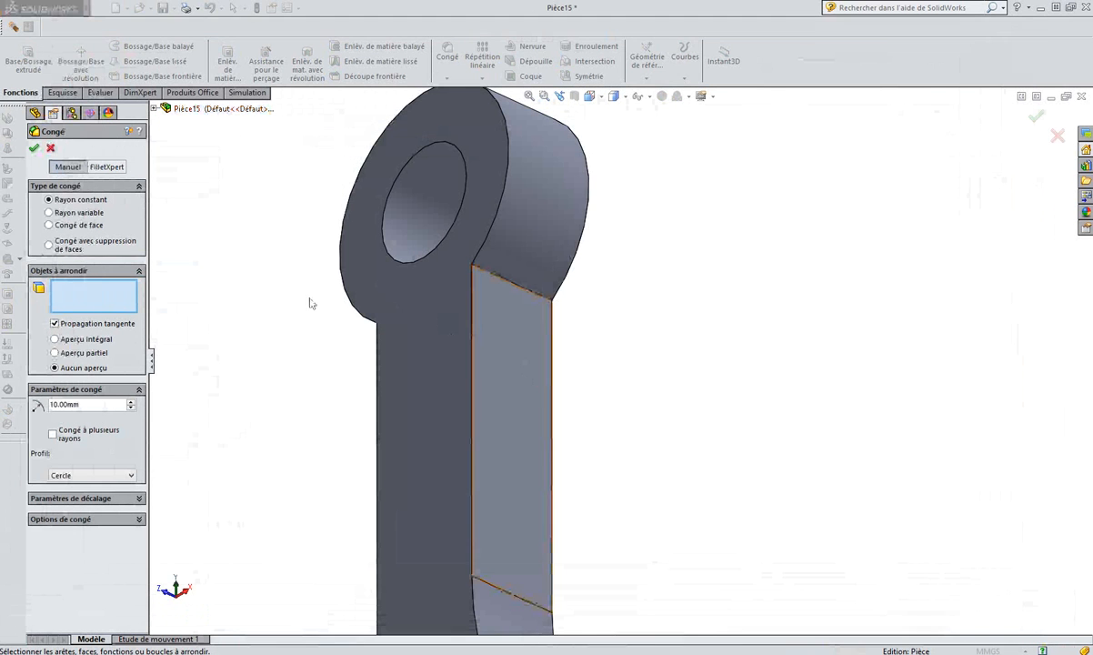
left_click_drag(86, 406, 47, 410)
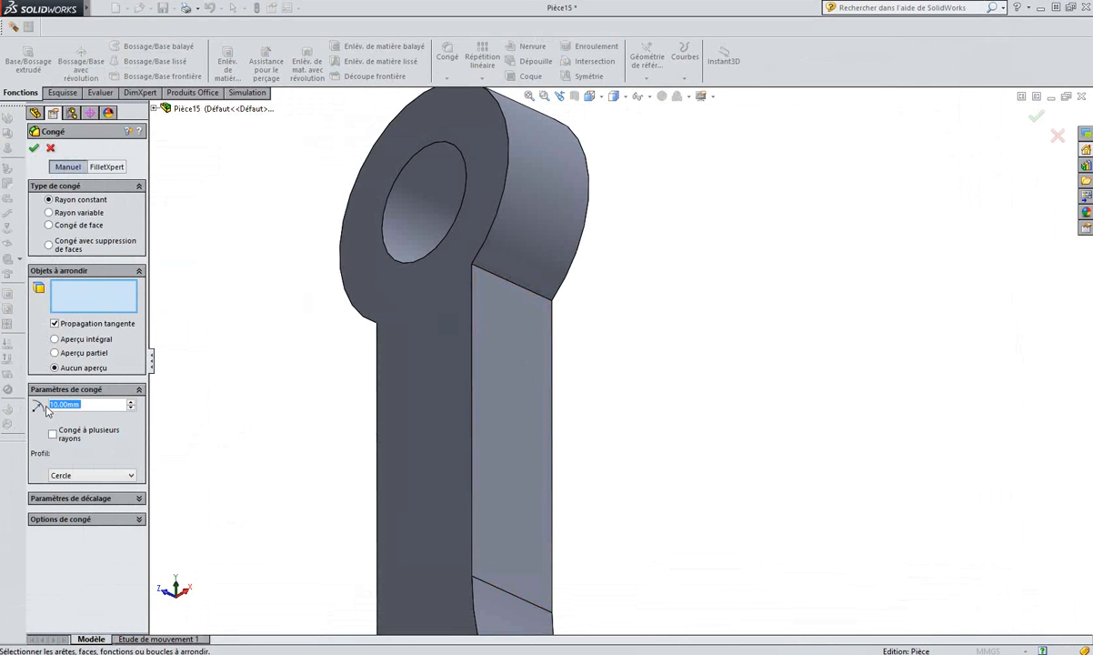
type("2")
key("Return")
left_click(491, 277)
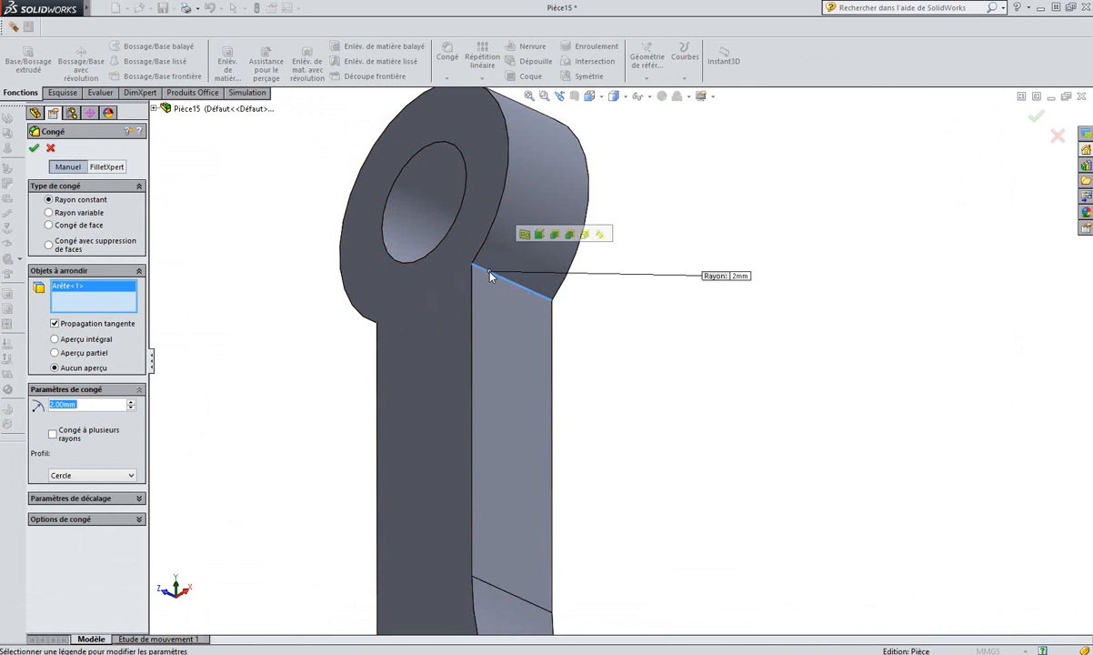
middle_click_drag(251, 376, 418, 333)
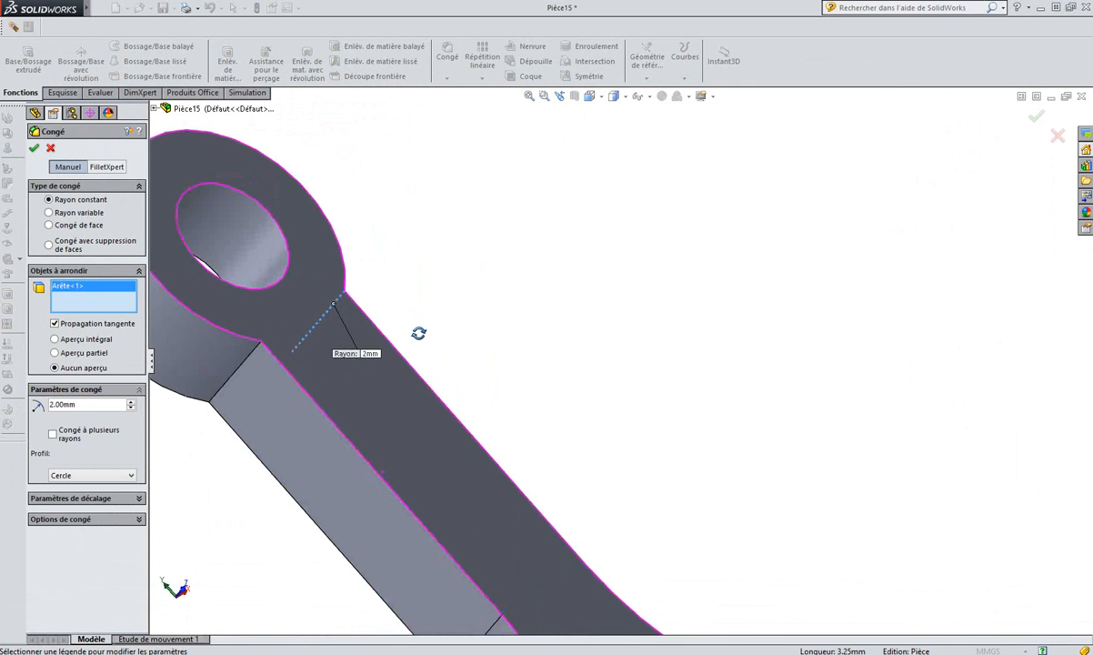
left_click(244, 364)
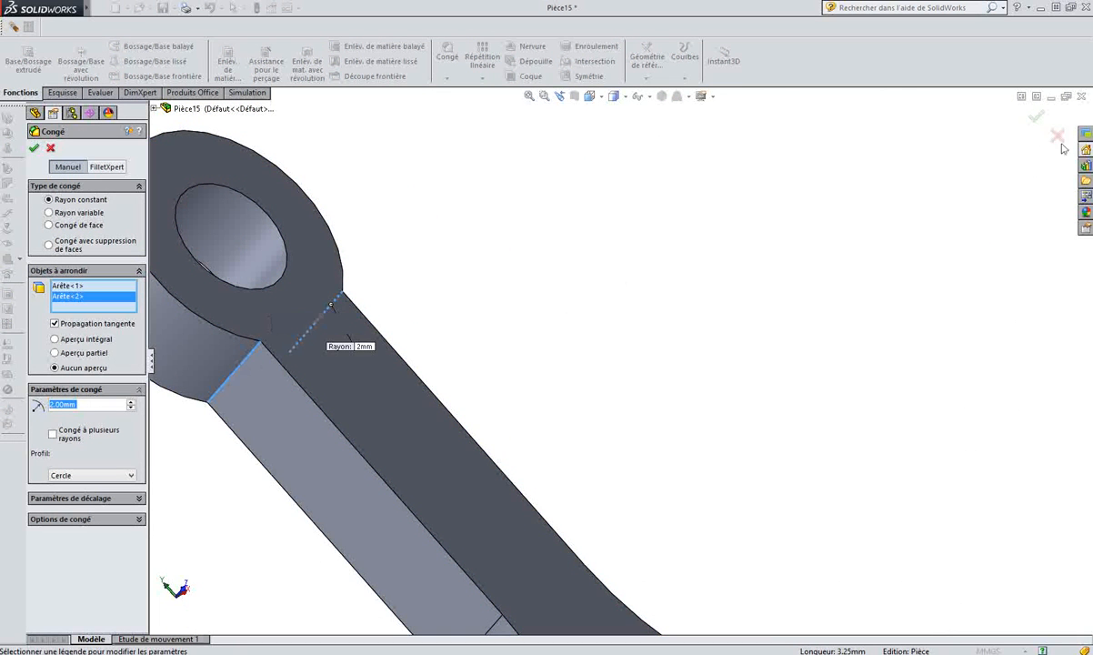
left_click(1037, 117)
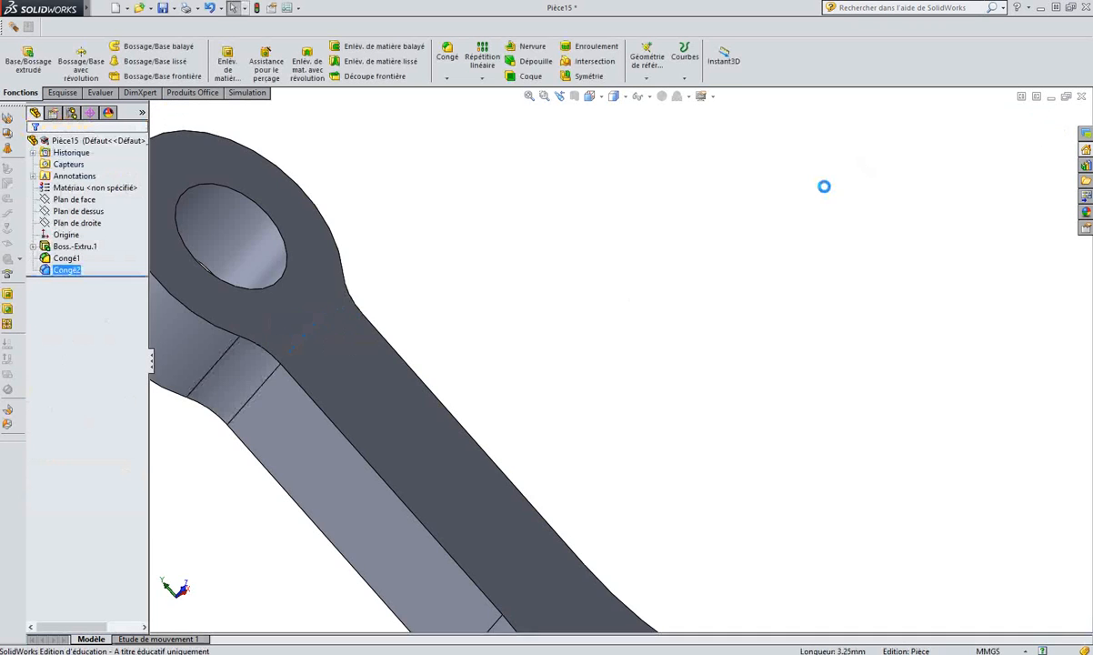
Chamfer the four long outer side edges of the wide lower block, using the distance-angle type with a distance of 1 mm.
scroll(725, 356, "up", 5)
middle_click_drag(751, 426, 671, 597)
scroll(658, 463, "down", 5)
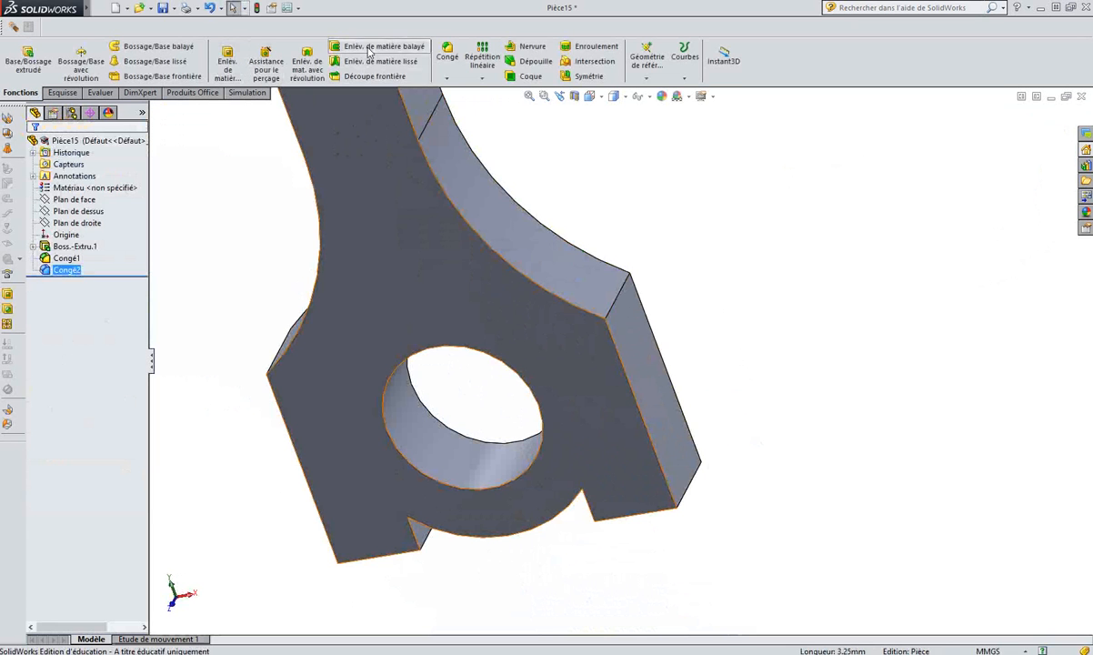
left_click(448, 79)
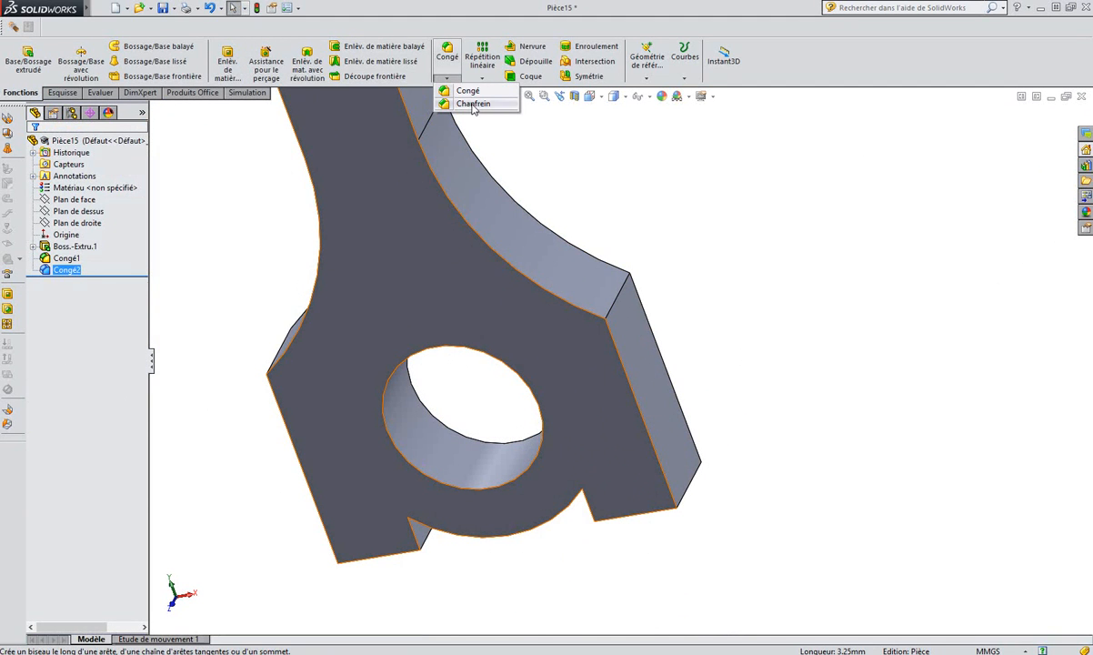
left_click(473, 104)
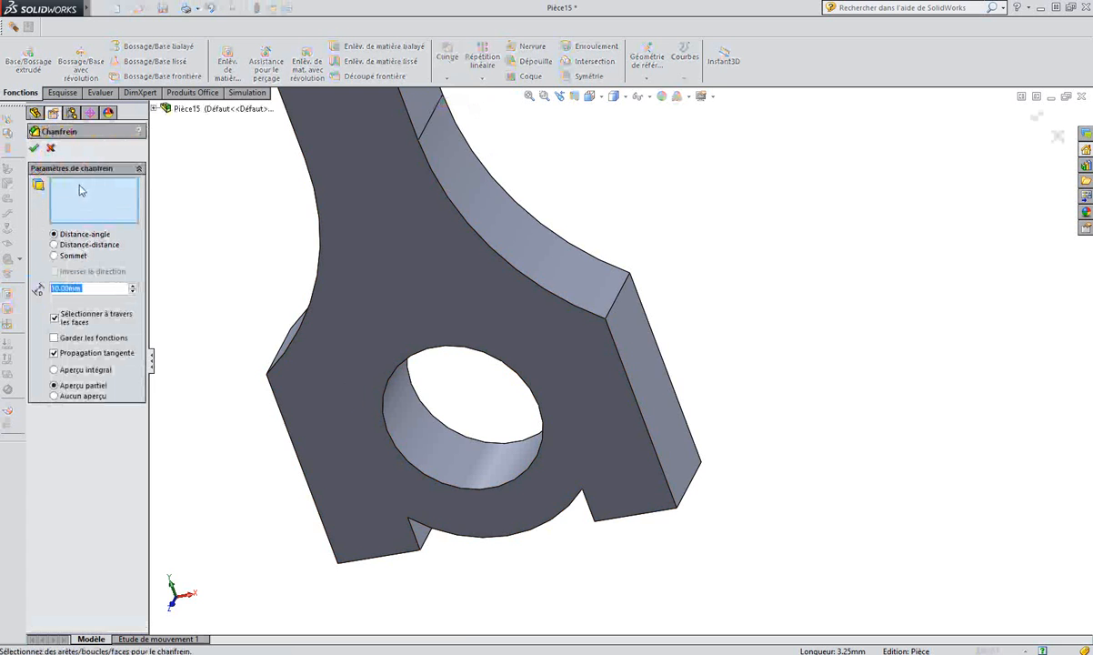
scroll(634, 374, "down", 2)
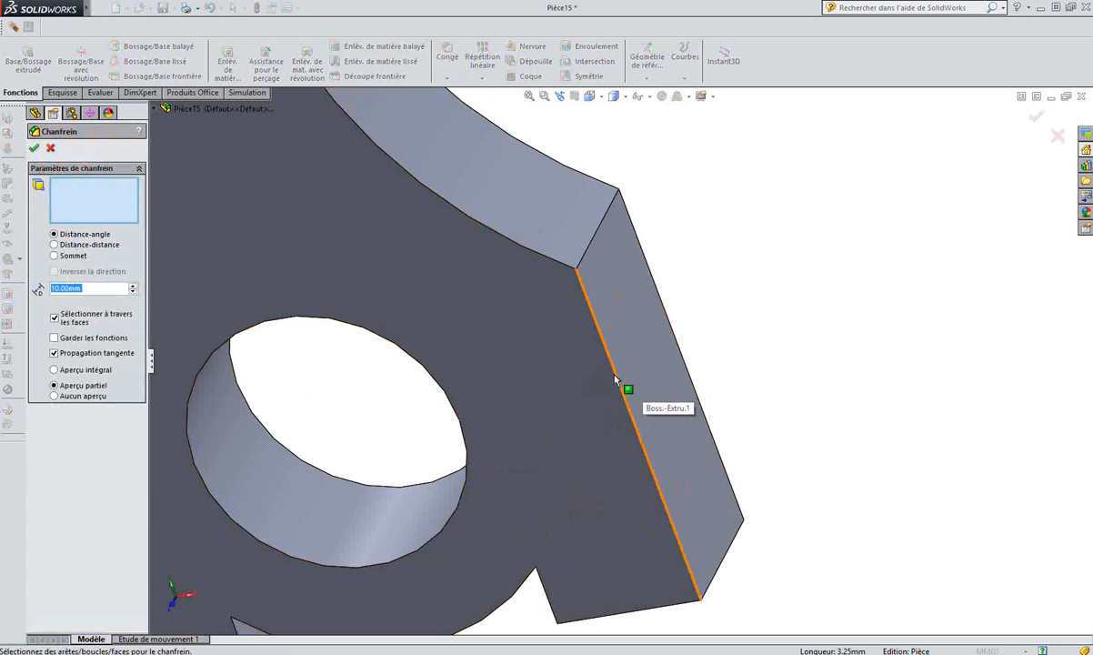
left_click(615, 379)
scroll(696, 370, "up", 3)
middle_click_drag(730, 366, 598, 351)
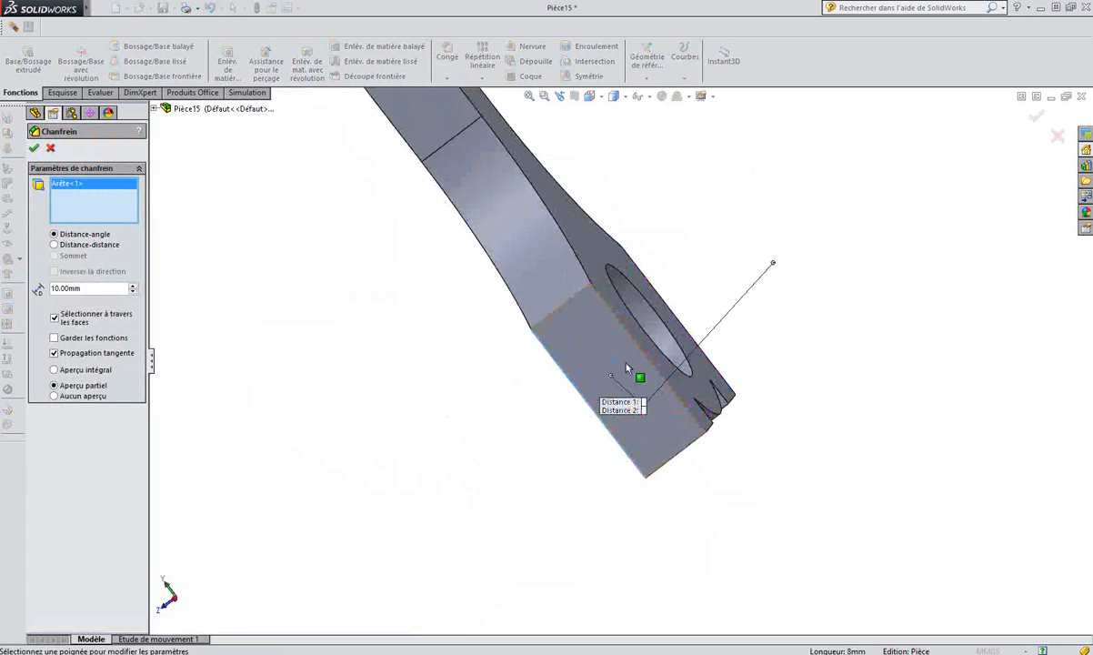
left_click(647, 353)
middle_click_drag(750, 334, 558, 452)
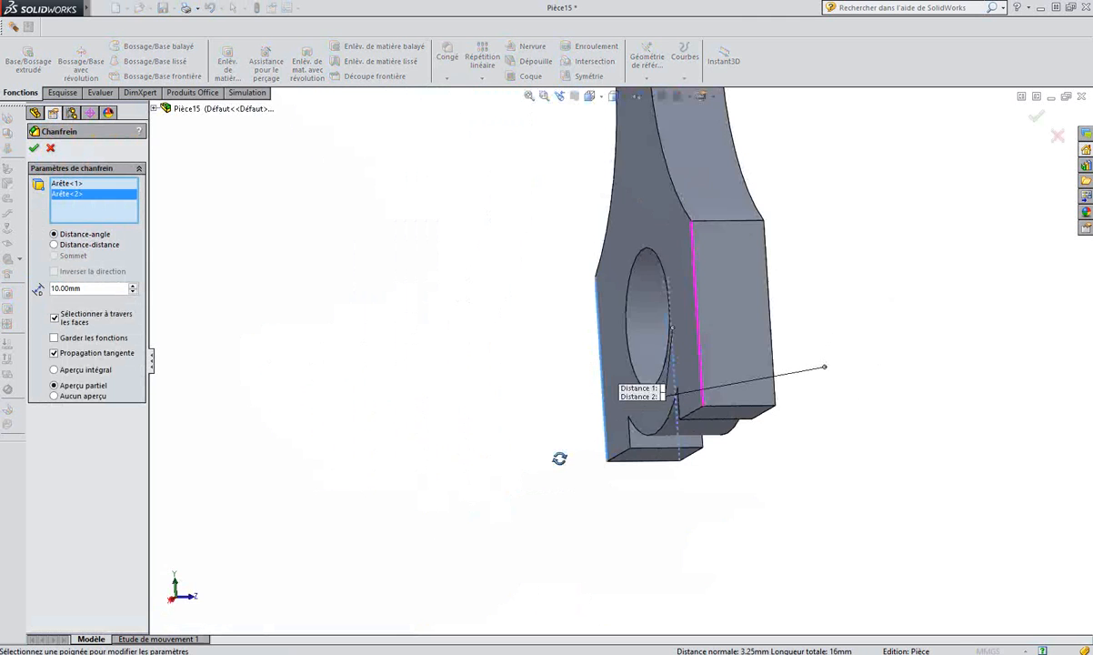
left_click(696, 305)
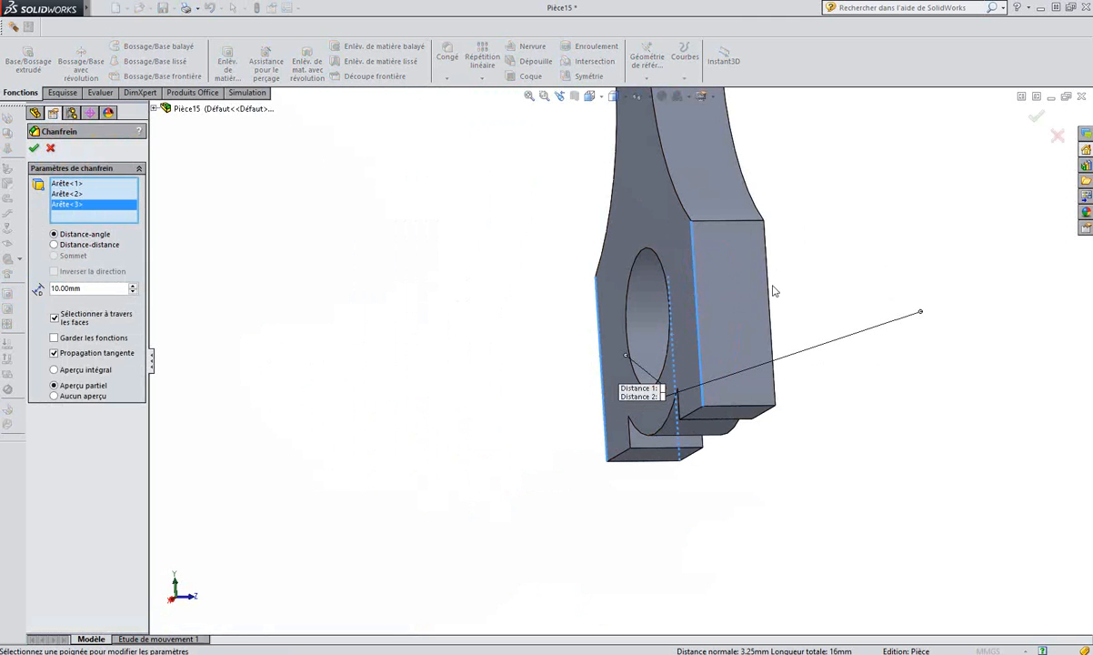
left_click(771, 291)
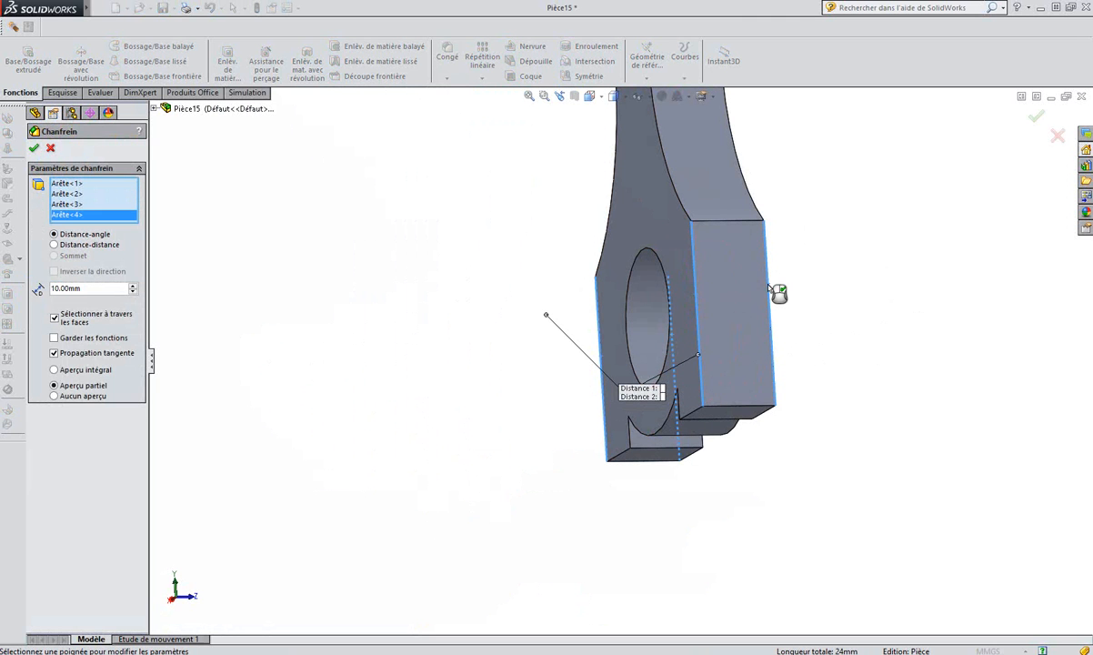
double_click(116, 289)
type("1")
key("Return")
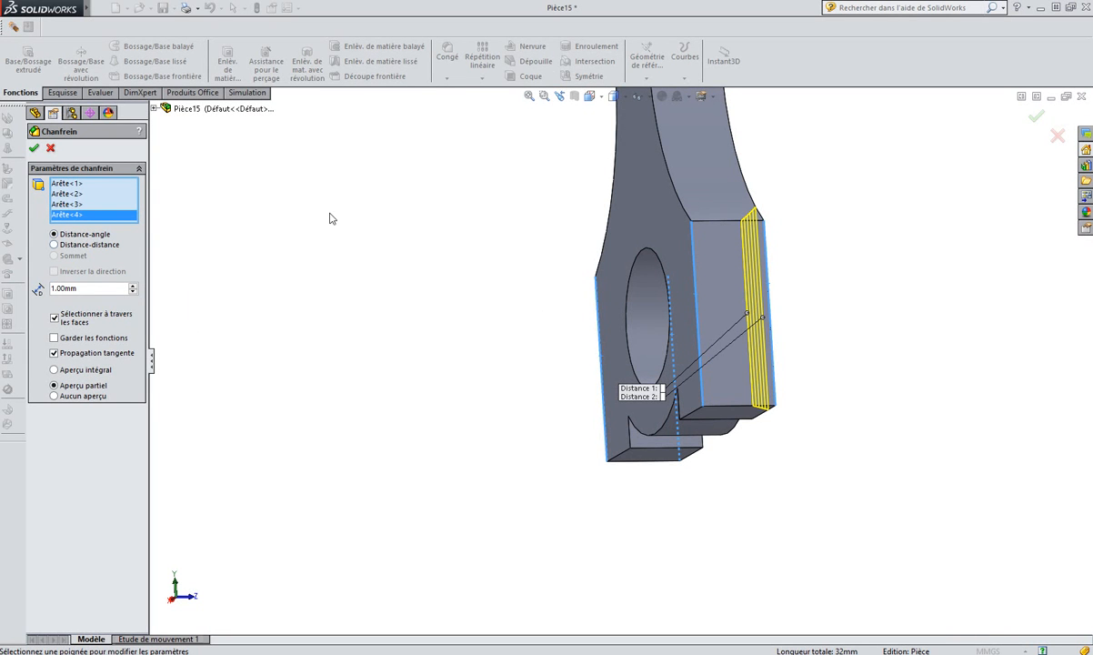
left_click(34, 148)
Examine the chamfered lower block and the overall shape of the connecting rod.
middle_click_drag(471, 183, 687, 224)
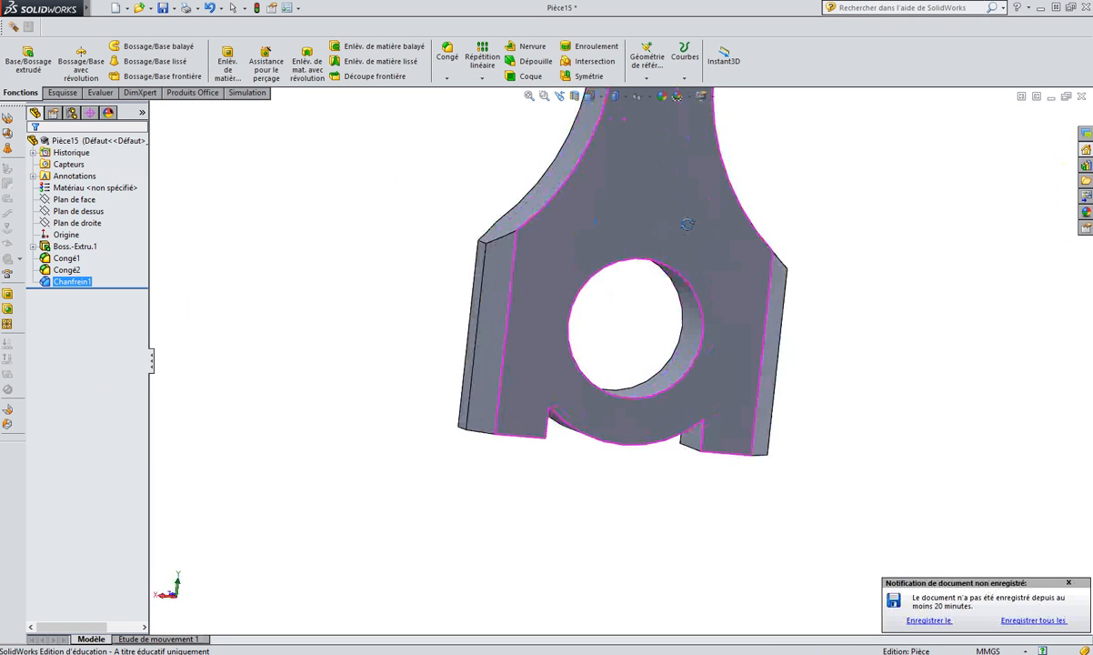
scroll(768, 247, "up", 5)
scroll(764, 213, "down", 2)
scroll(762, 212, "up", 2)
scroll(737, 209, "down", 3)
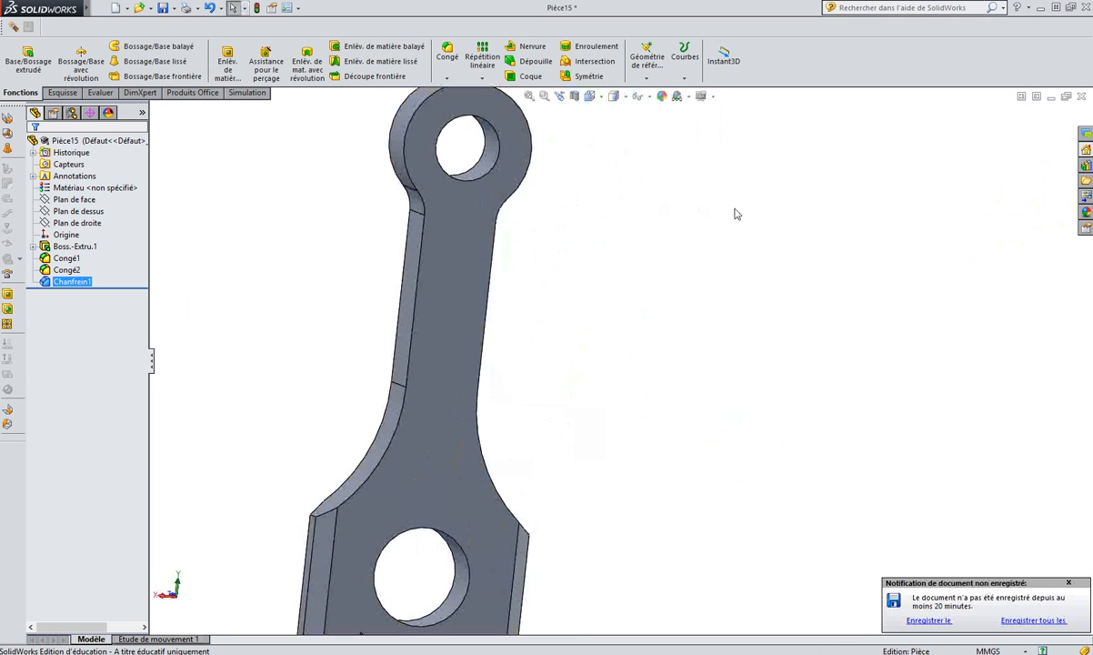
scroll(617, 291, "up", 2)
left_click(588, 337)
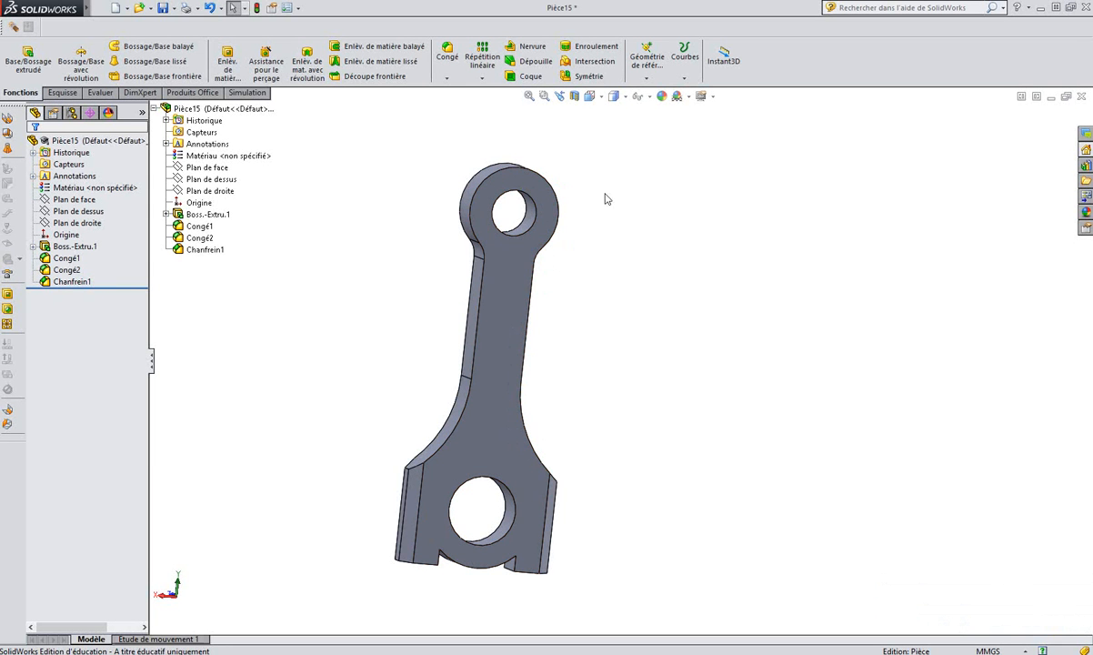
key("space")
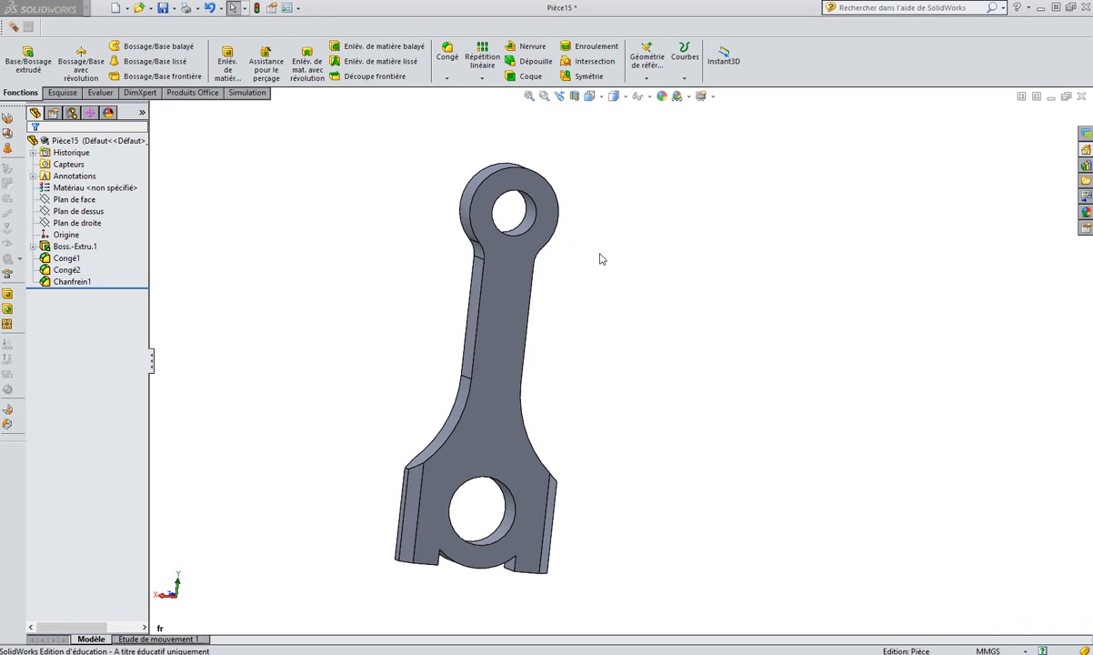
Begin a constant-radius fillet of 0.35 mm on the outline edges of the small end and shank on one face.
left_click(449, 53)
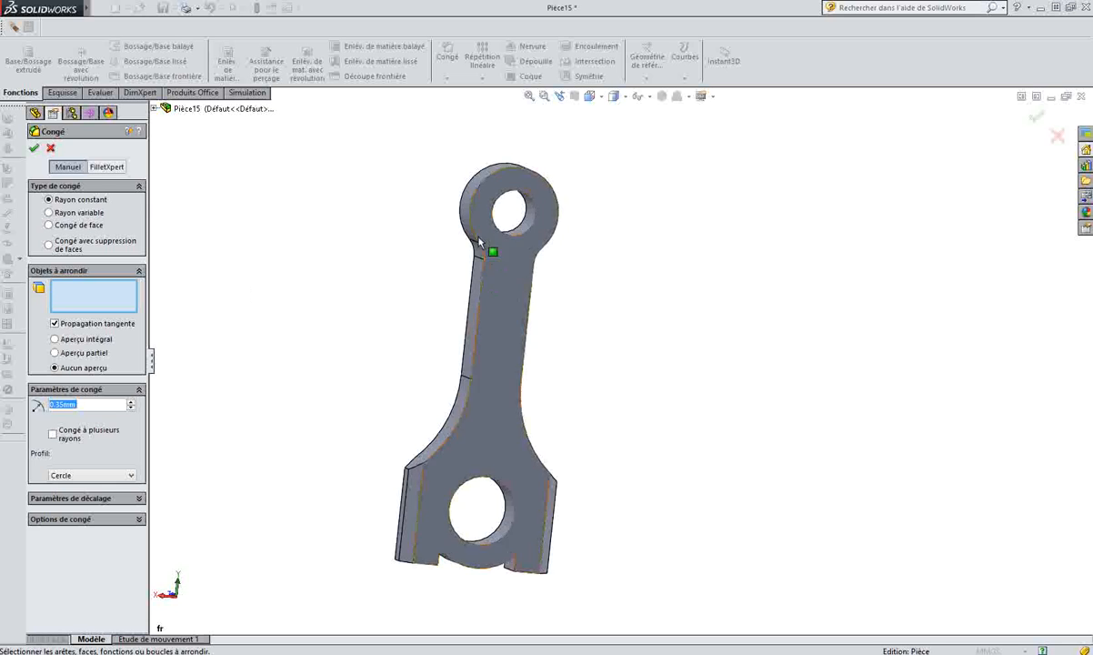
left_click(485, 188)
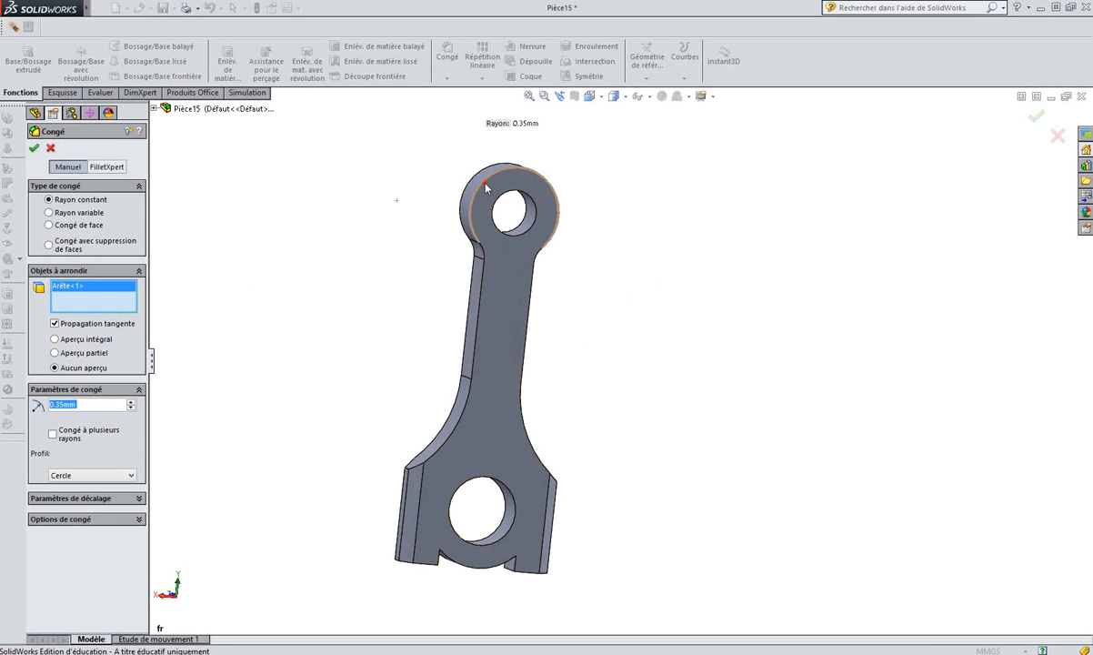
left_click(538, 259)
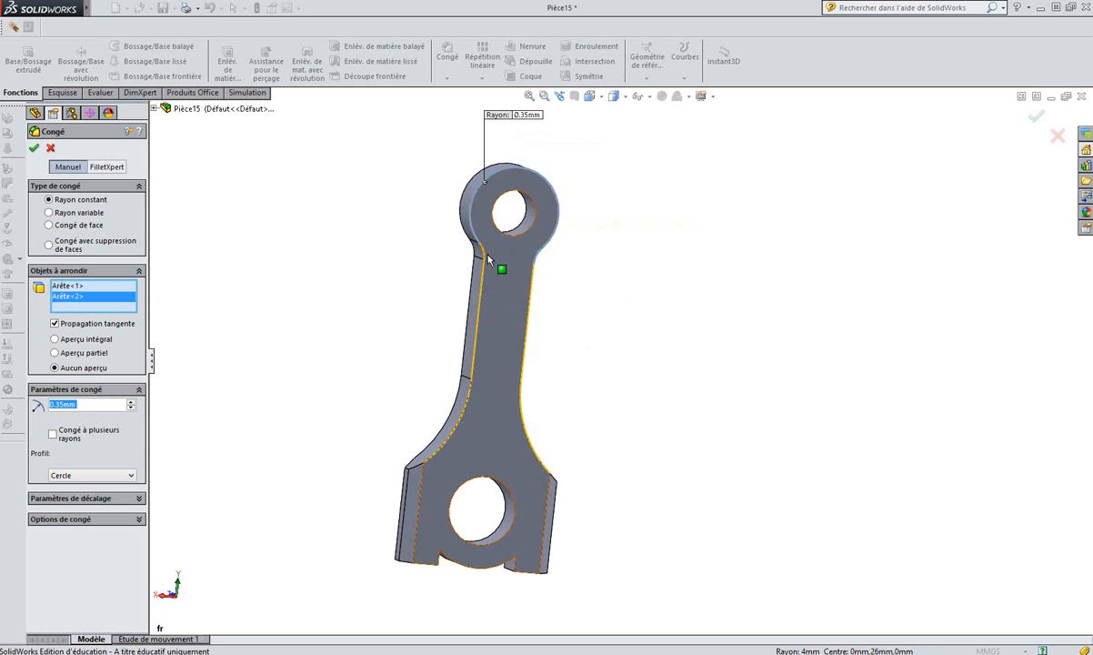
left_click(482, 289)
left_click(482, 289)
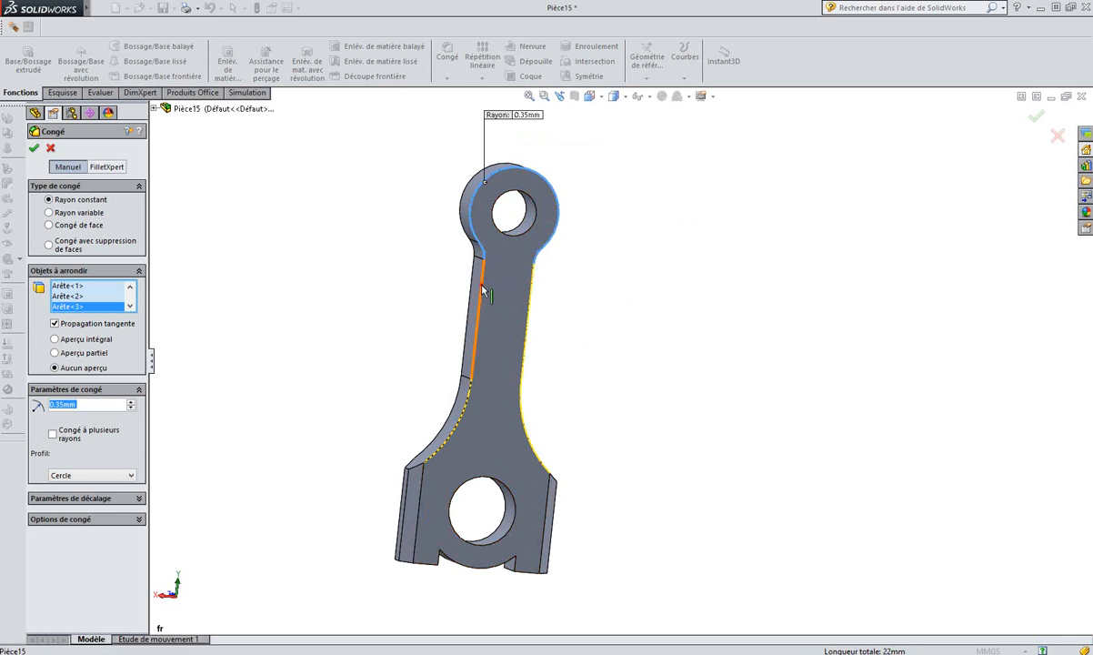
left_click(530, 297)
left_click(469, 403)
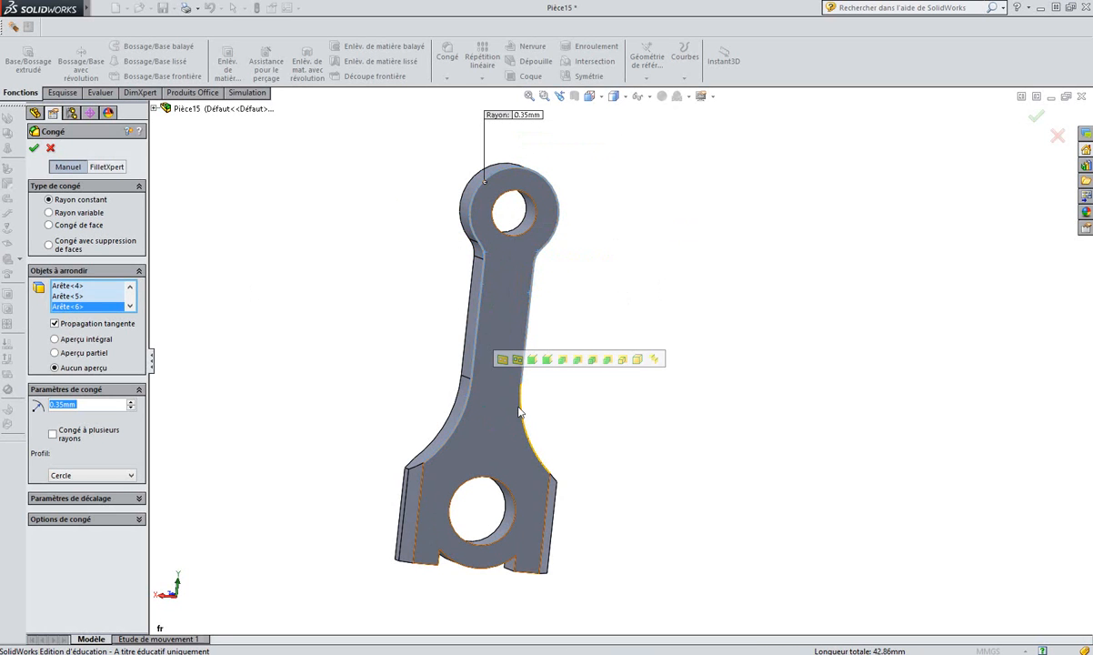
left_click(526, 420)
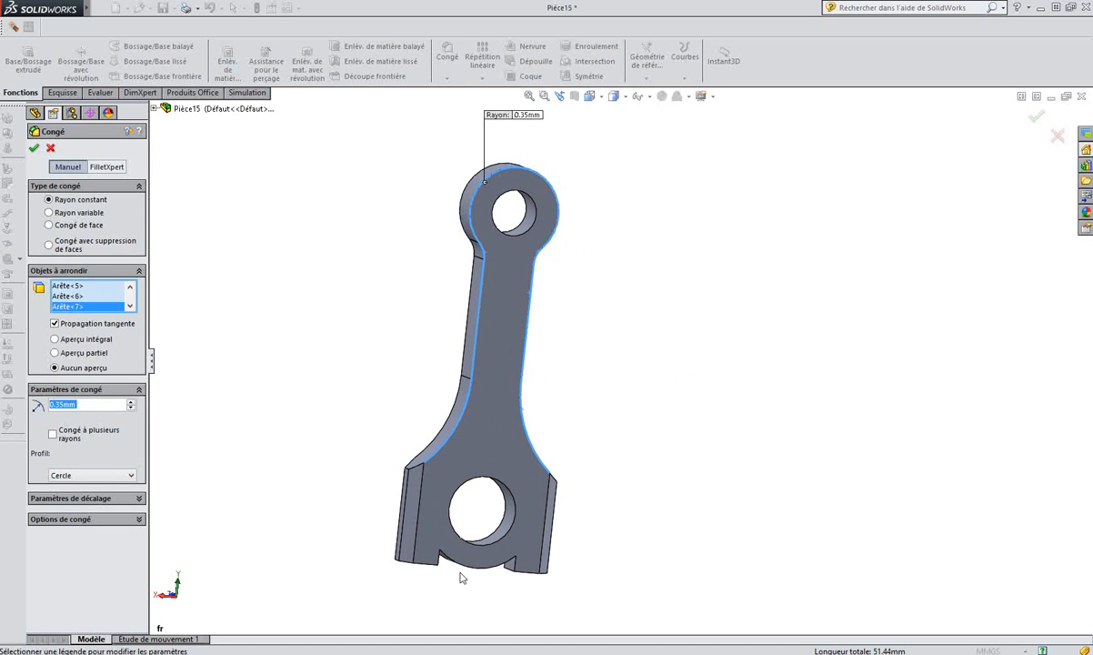
Add the lower block's bottom edges, notch sides and bottom arc on the same face to the fillet selection.
left_click(402, 562)
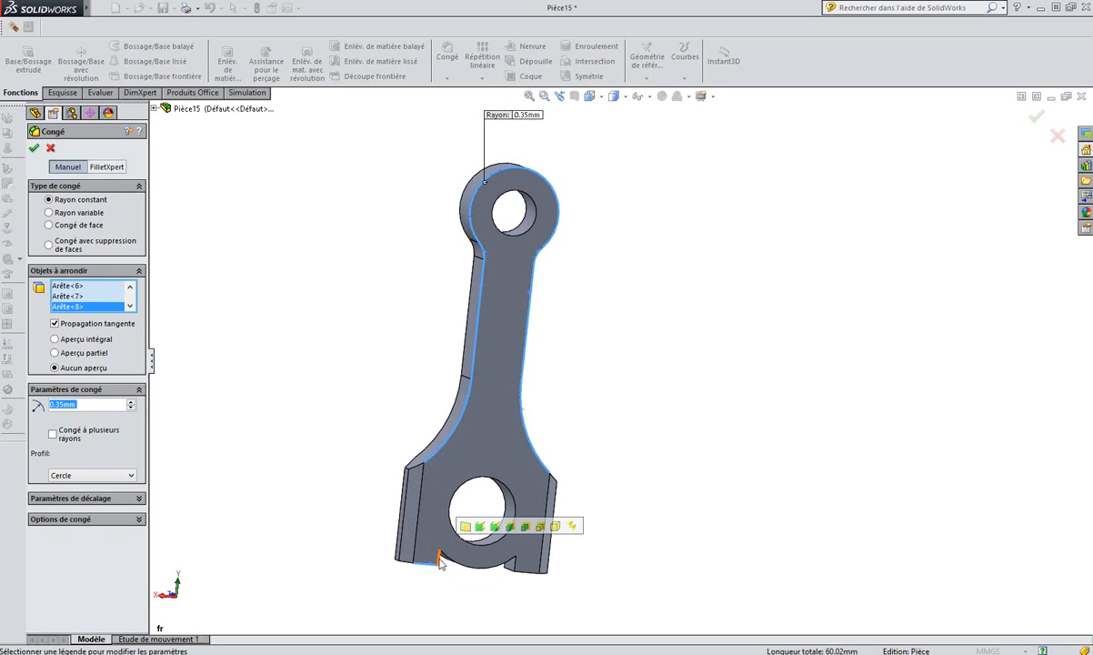
left_click(439, 561)
left_click(452, 563)
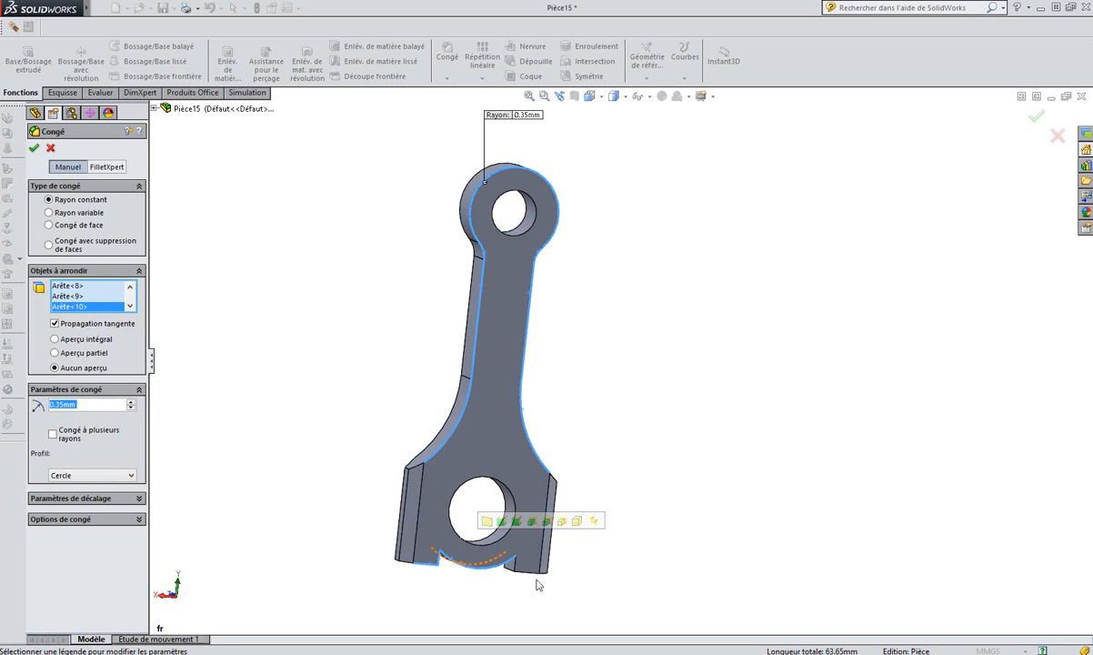
scroll(519, 575, "down", 5)
left_click(550, 496)
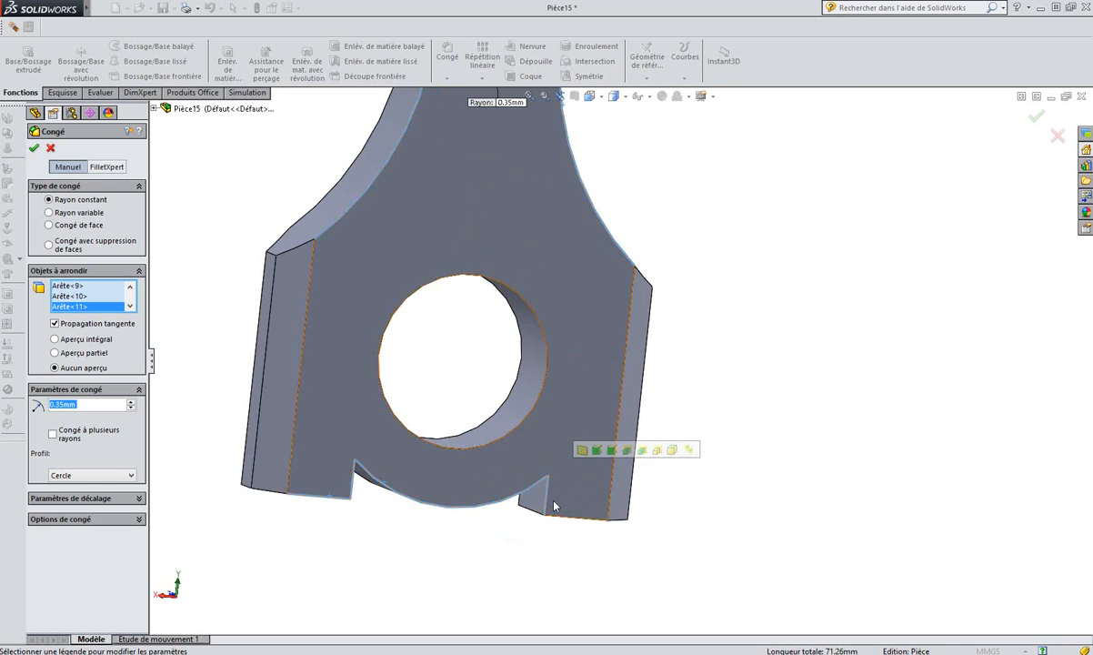
left_click(578, 517)
Add the large and small bore edges on the first face to the 0.35 mm fillet selection.
left_click(510, 427)
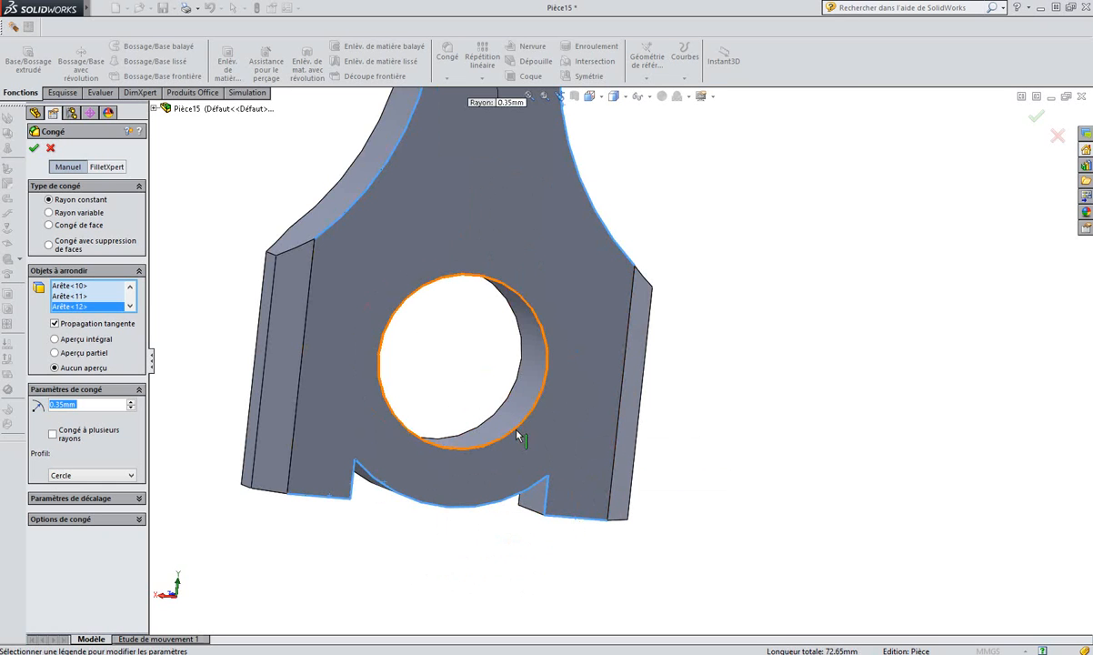
scroll(582, 291, "up", 4)
scroll(611, 257, "up", 3)
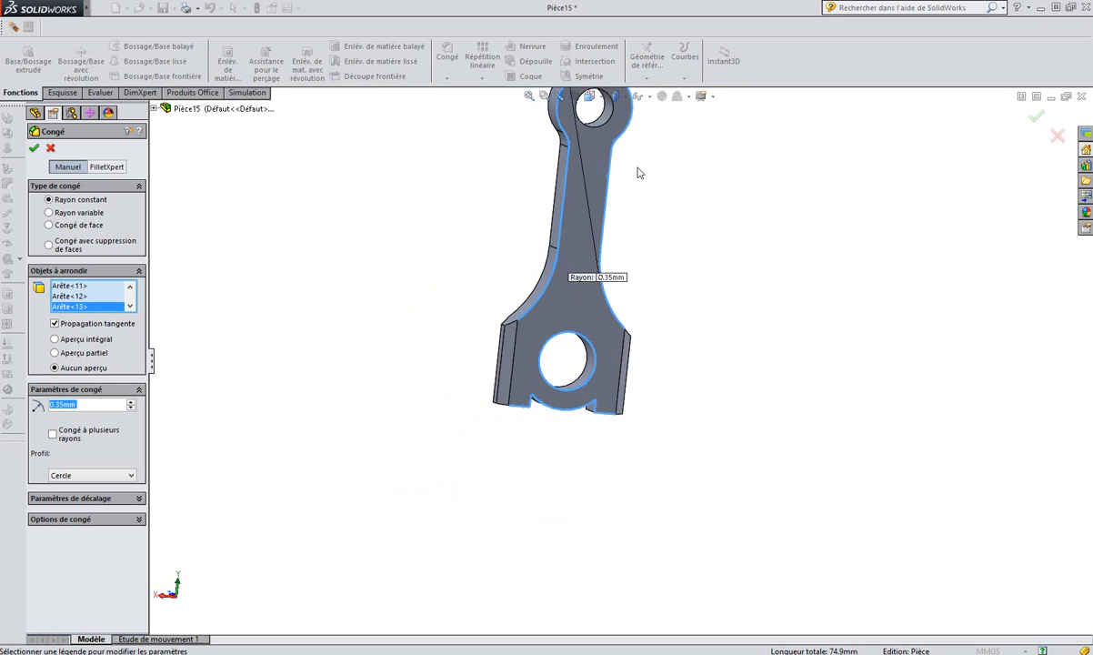
scroll(629, 139, "down", 8)
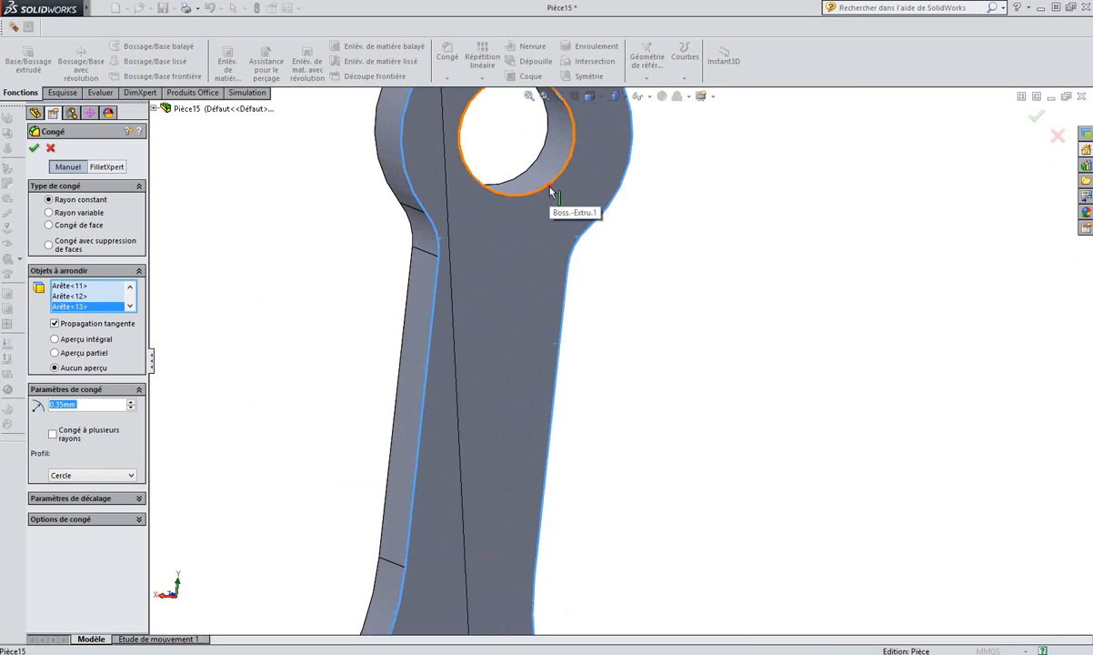
left_click(550, 190)
scroll(658, 396, "up", 5)
Add the small end's outer edge, the shank junction arcs and both straight shank edges on the opposite face to the fillet selection.
middle_click_drag(658, 439, 823, 474)
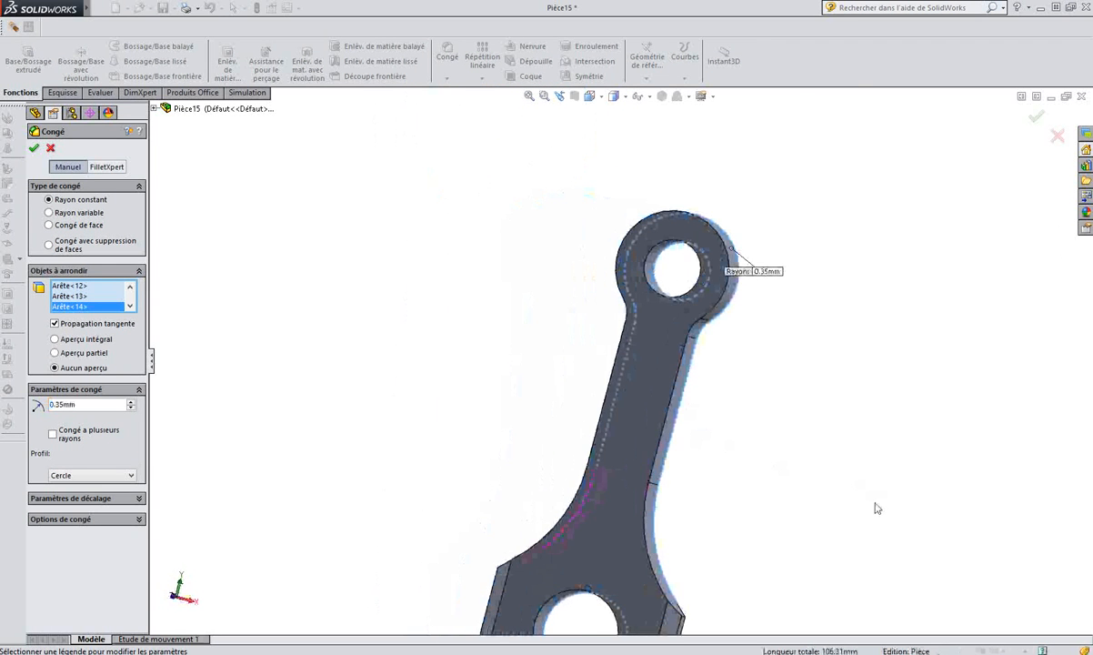
scroll(719, 291, "down", 4)
left_click(687, 222)
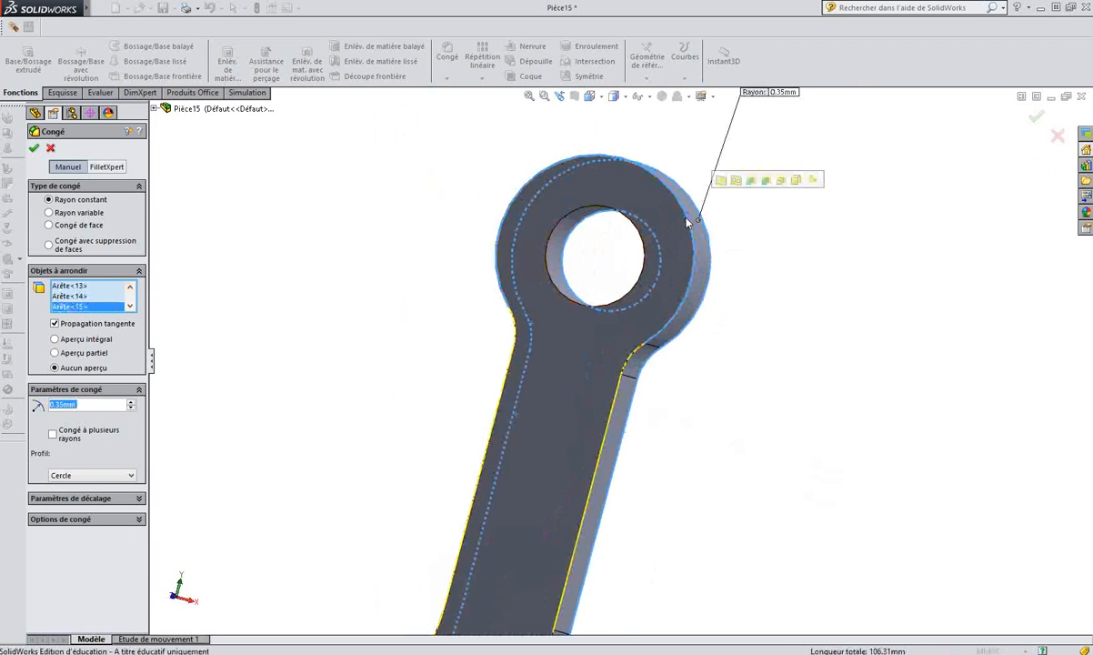
left_click(629, 341)
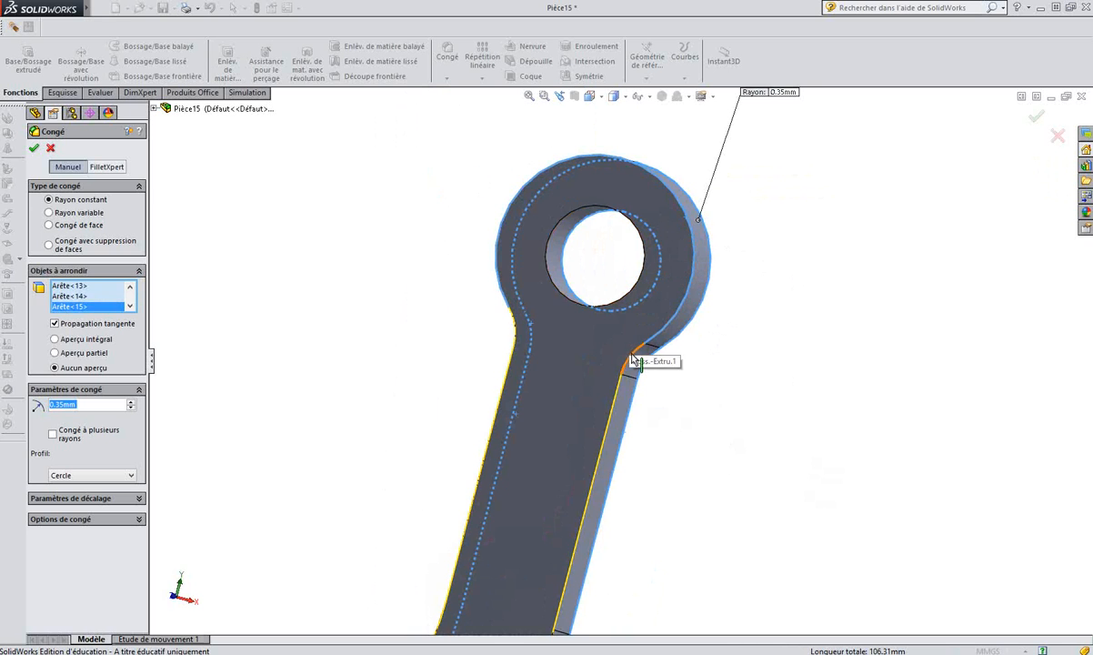
left_click(520, 351)
left_click(510, 365)
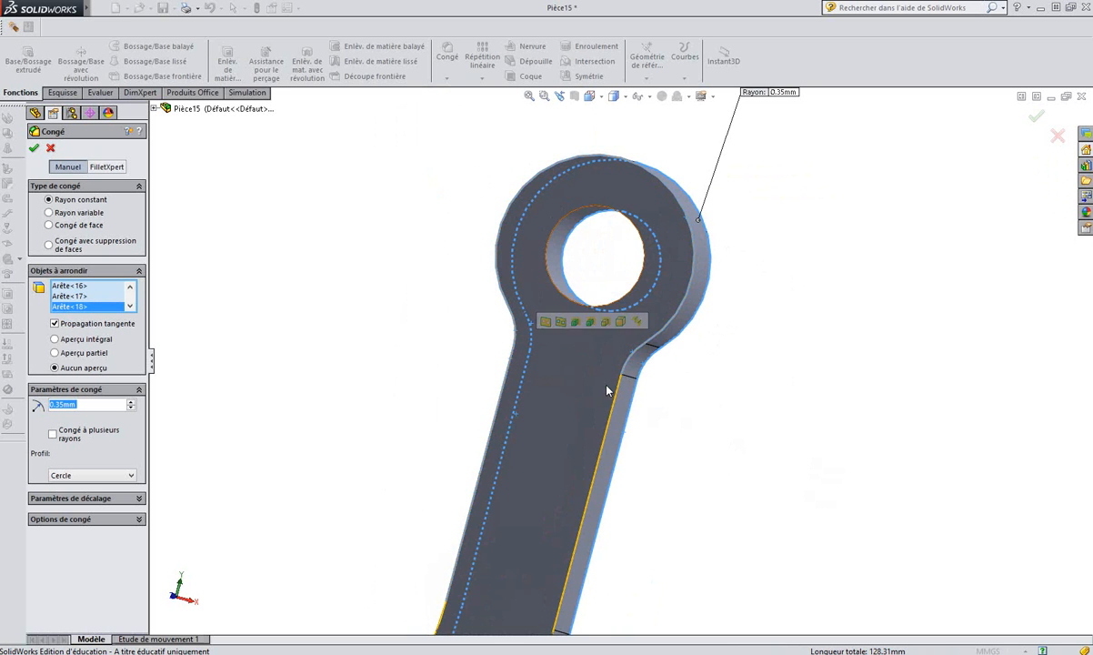
left_click(617, 400)
left_click(595, 400)
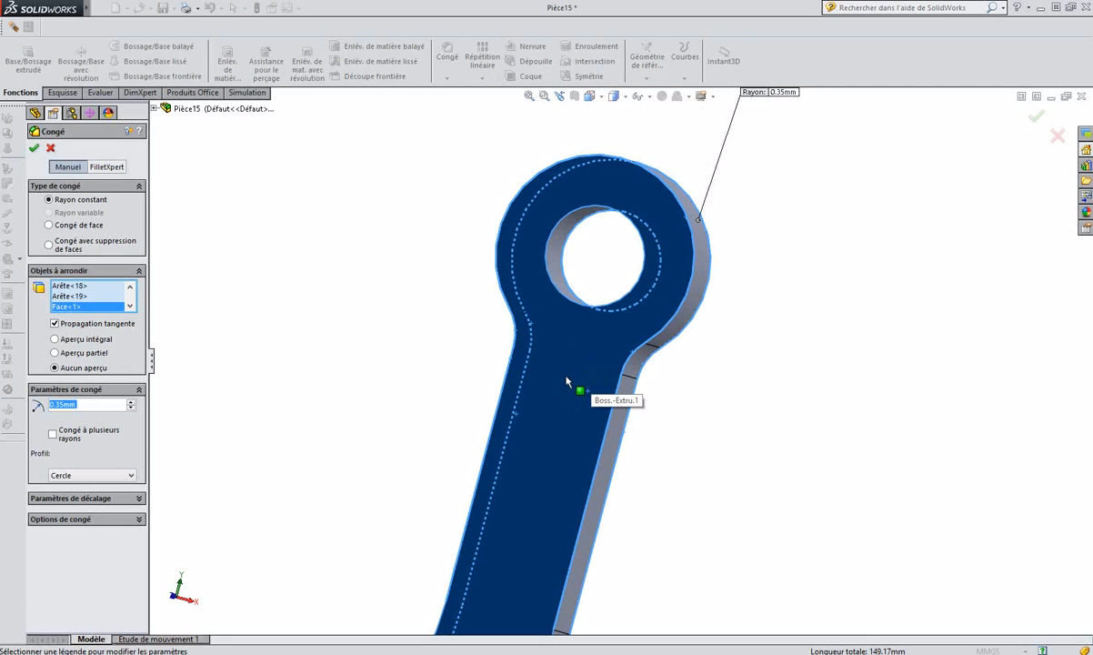
left_click(568, 378)
Add the two curved edges where the shank widens into the lower block on the opposite face to the fillet selection.
scroll(637, 509, "up", 5)
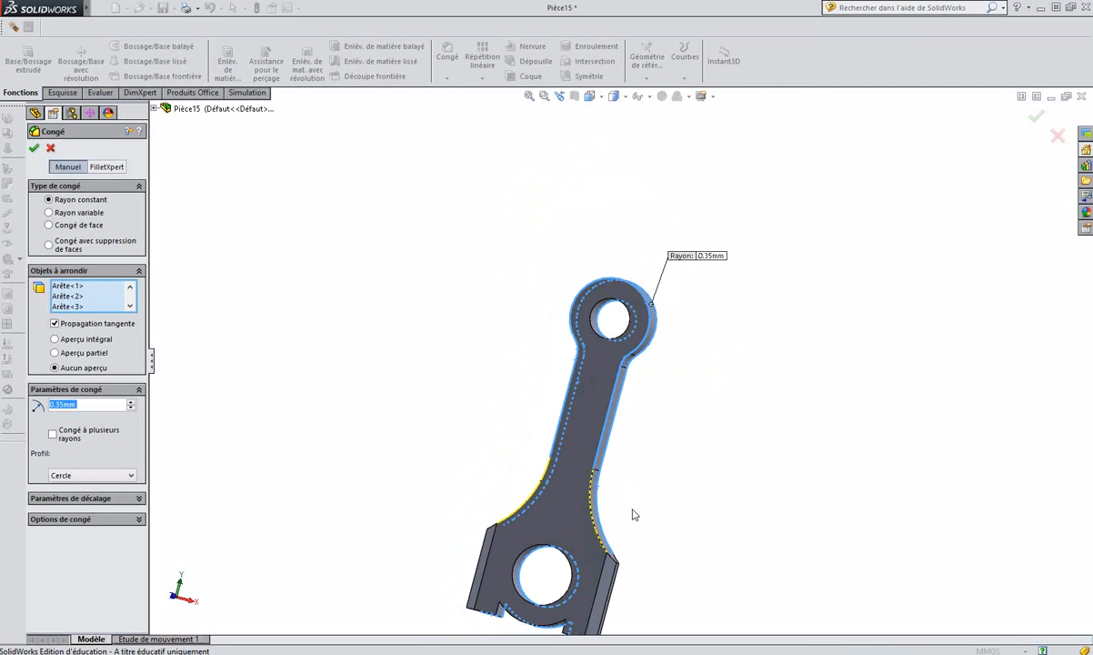
scroll(627, 534, "down", 5)
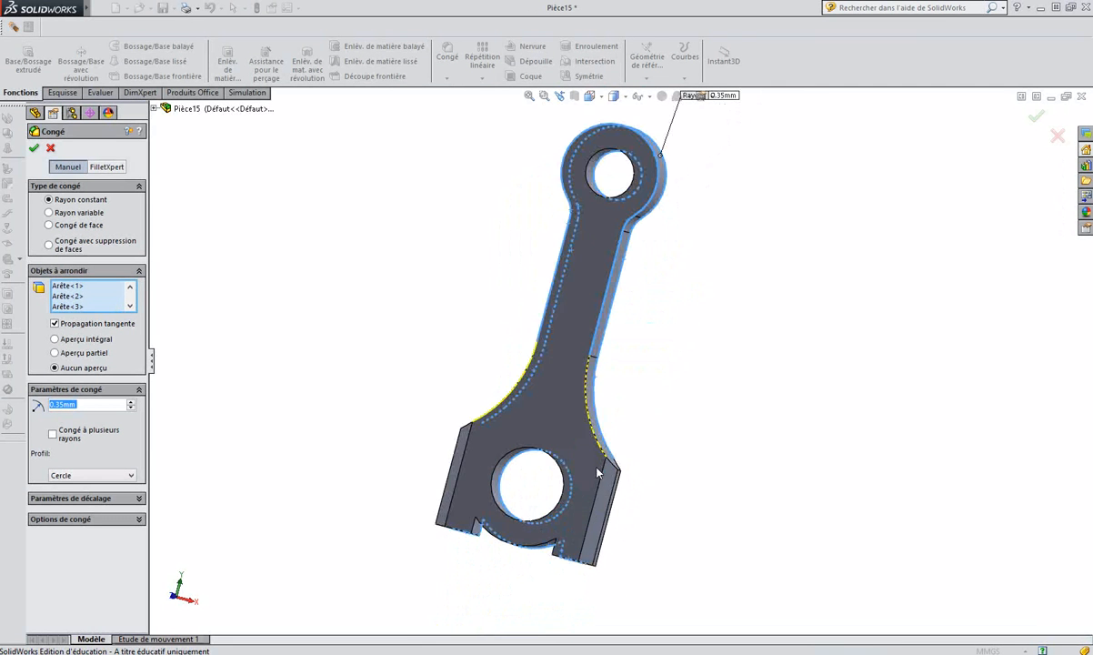
left_click(589, 380)
left_click(482, 346)
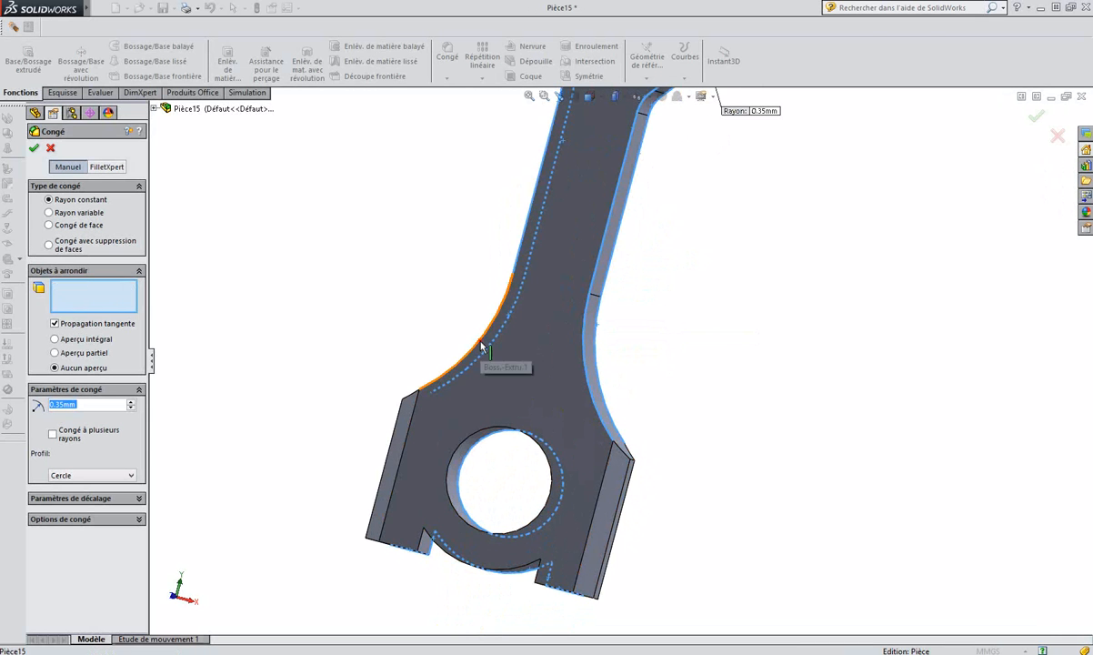
Include the lower block's bottom edges, notch sides and bottom arc on the opposite face in the fillet selection.
left_click(393, 548)
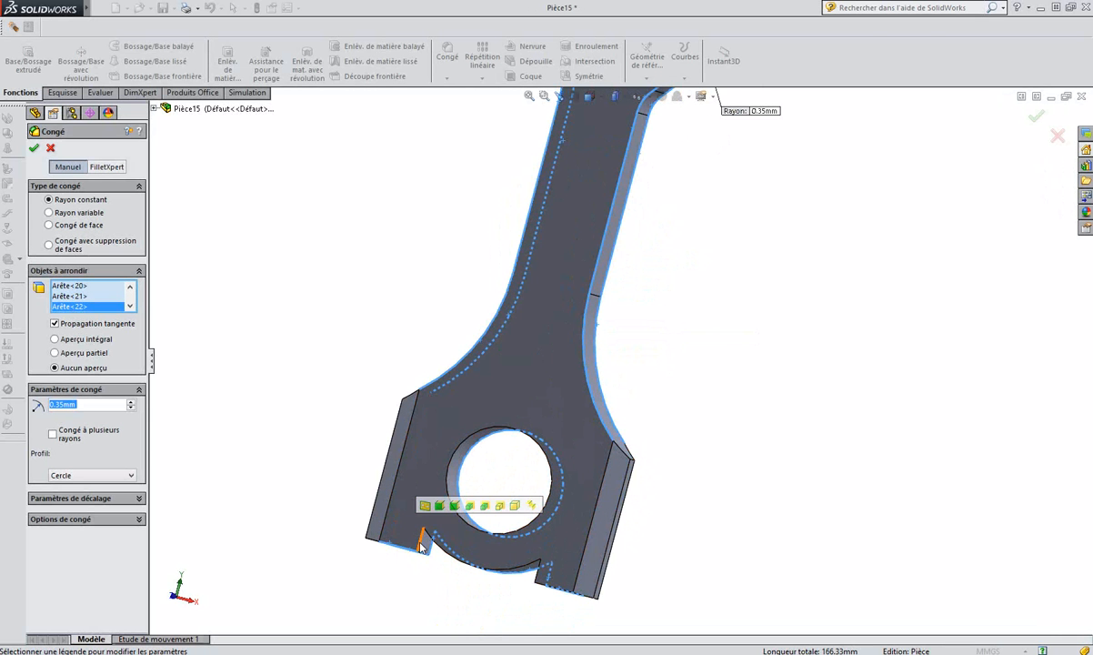
left_click(421, 546)
left_click(437, 547)
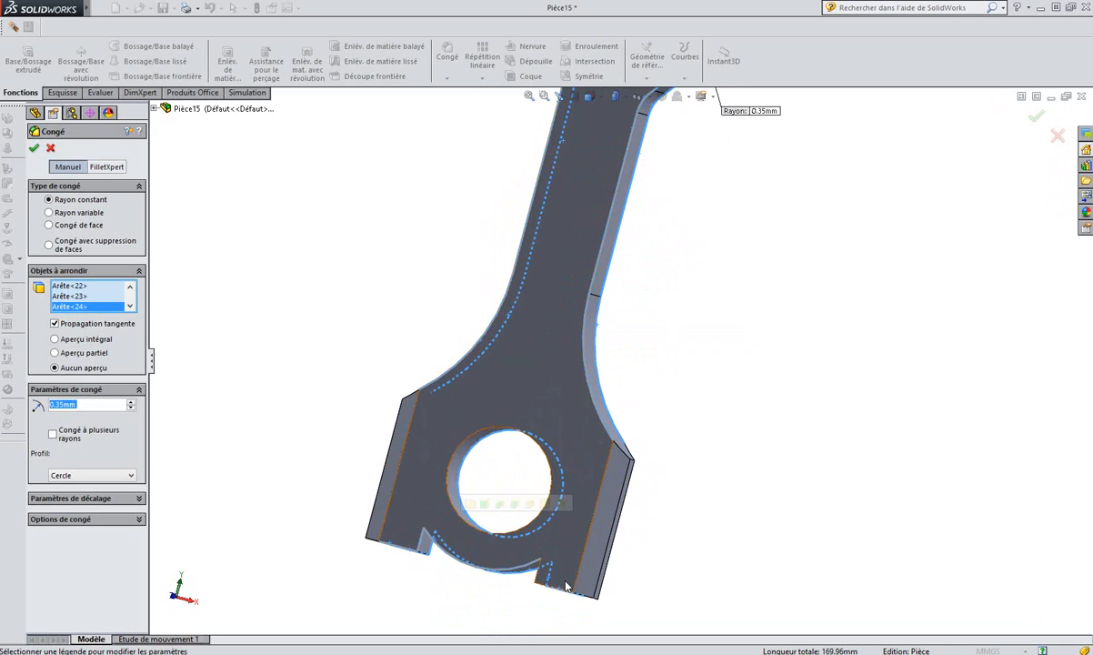
left_click(542, 576)
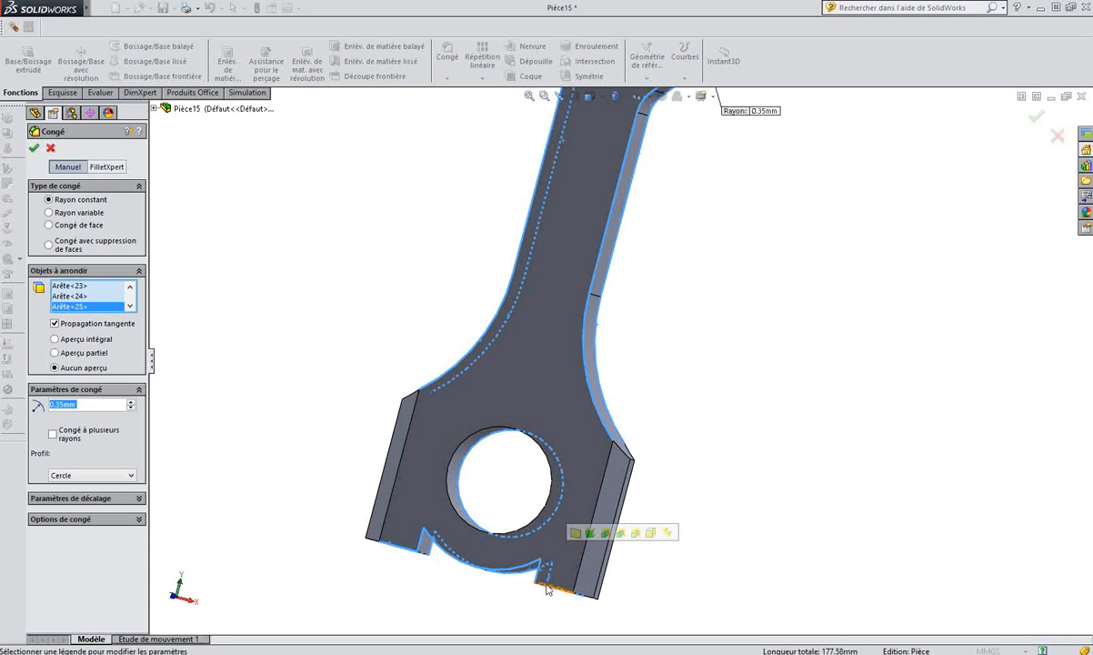
left_click(548, 588)
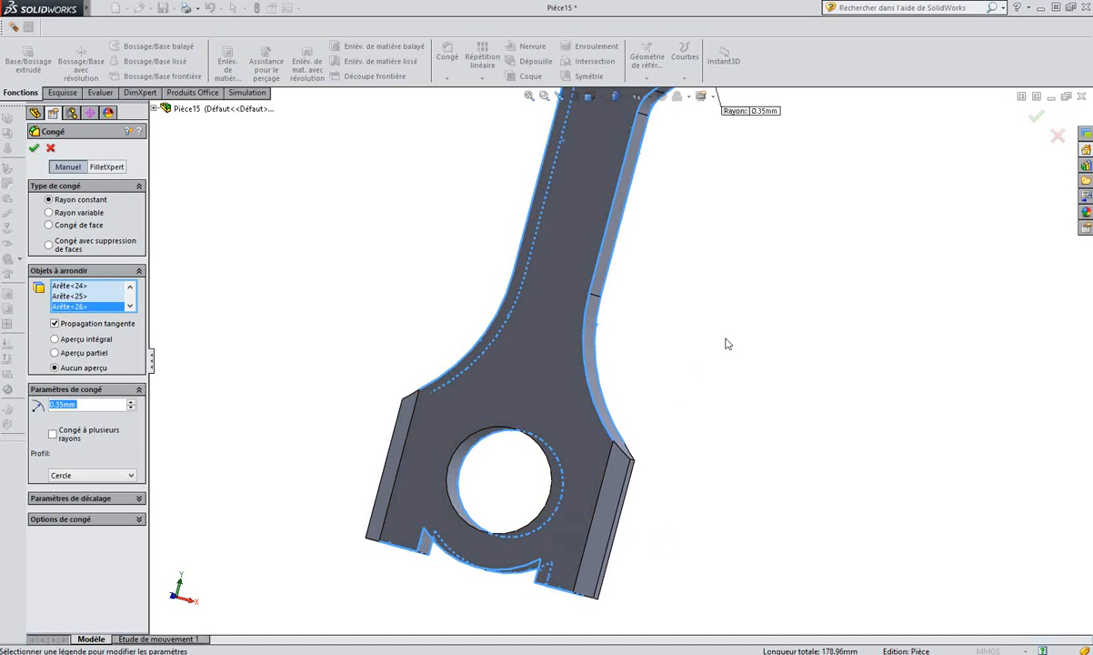
Add both bore edges on the opposite face and apply the 0.35 mm constant-radius fillet to all selected edges.
left_click(489, 433)
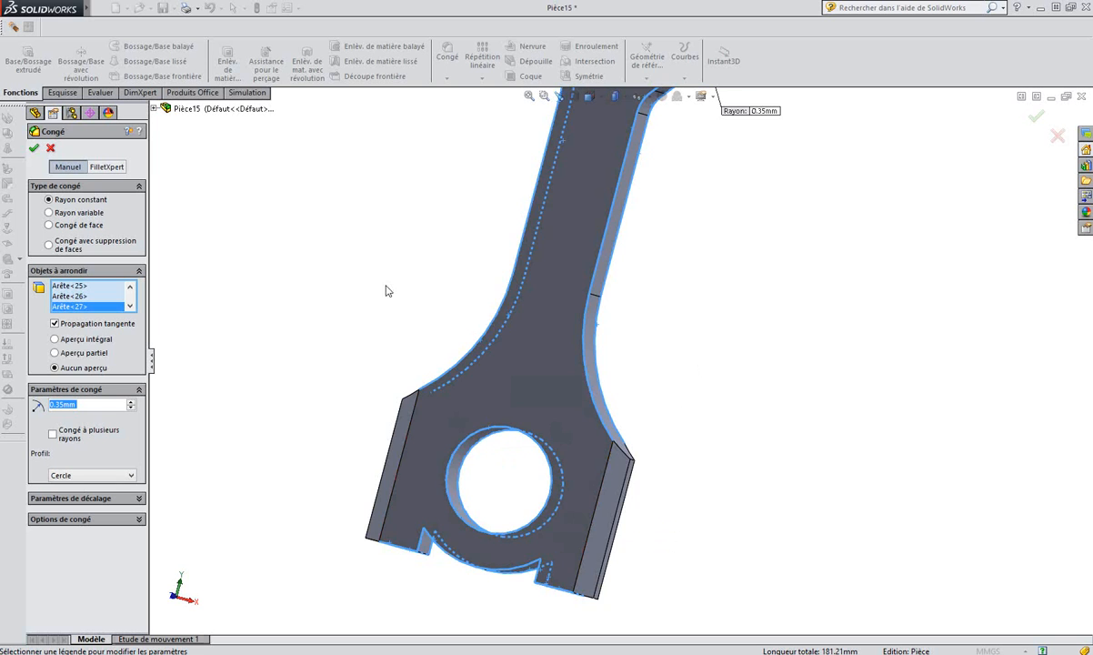
scroll(407, 213, "up", 3)
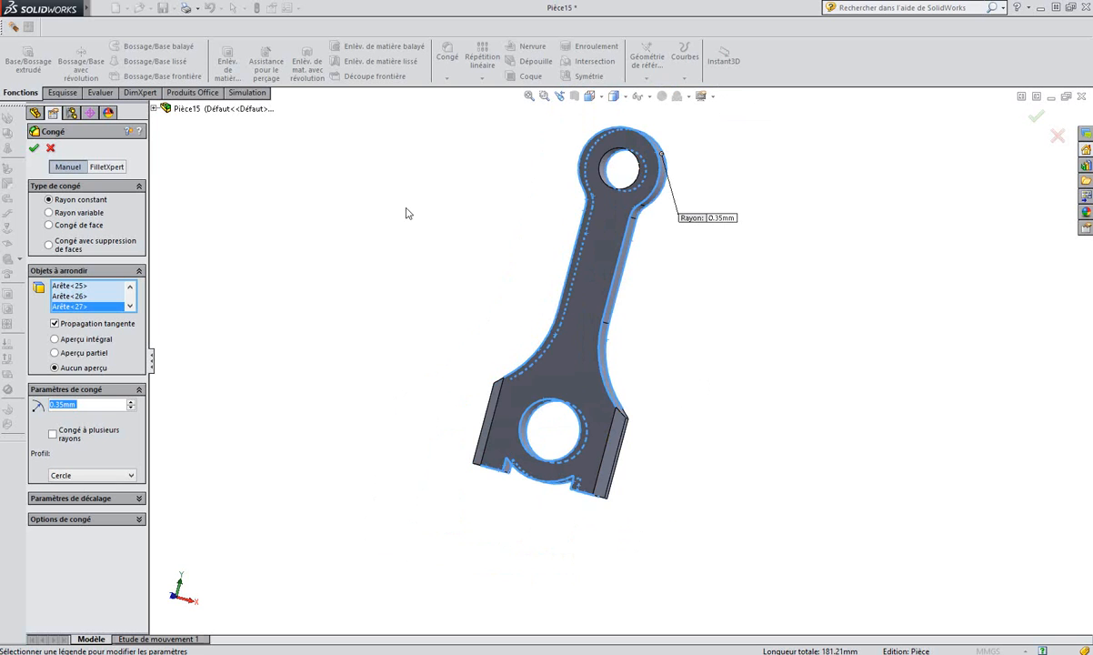
left_click(606, 174)
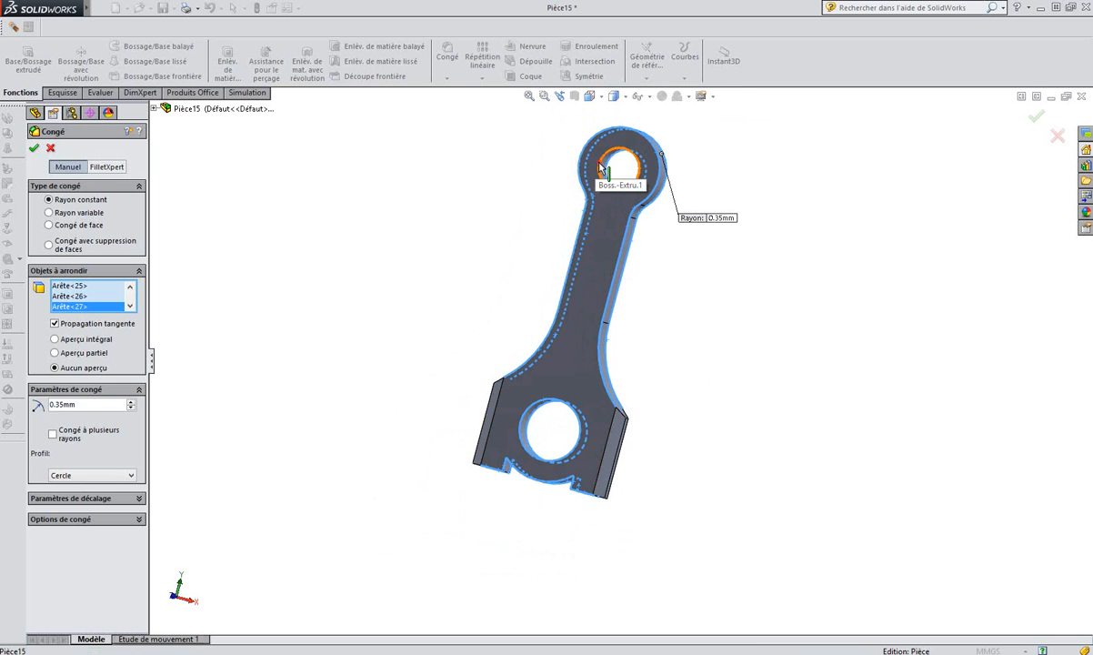
left_click(36, 150)
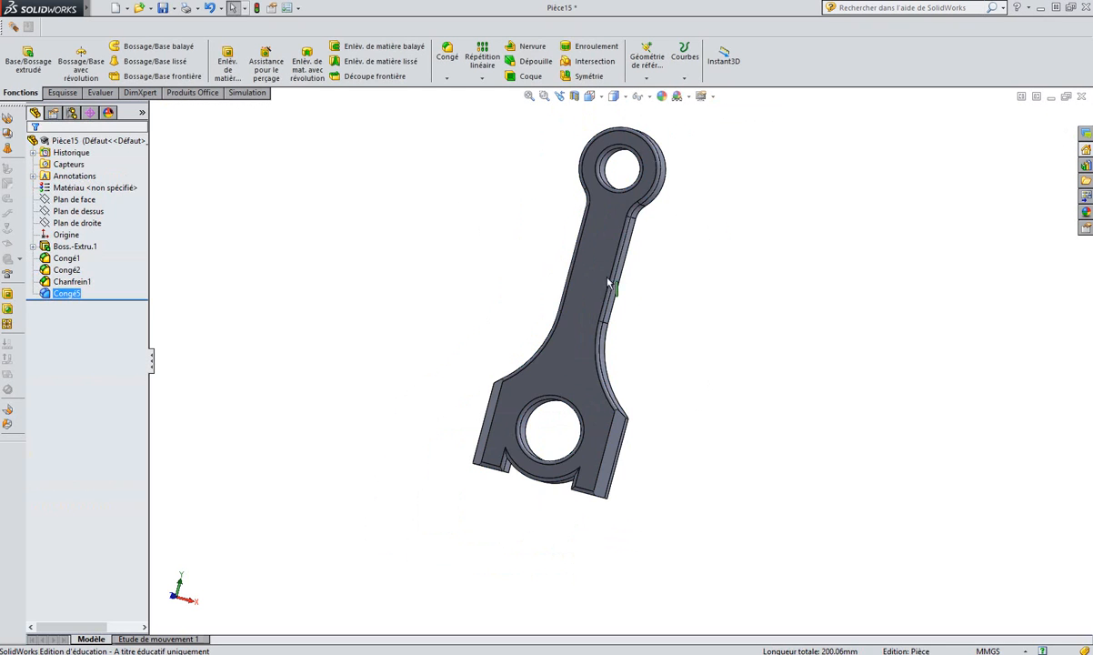
middle_click_drag(636, 283, 441, 320)
scroll(654, 298, "down", 2)
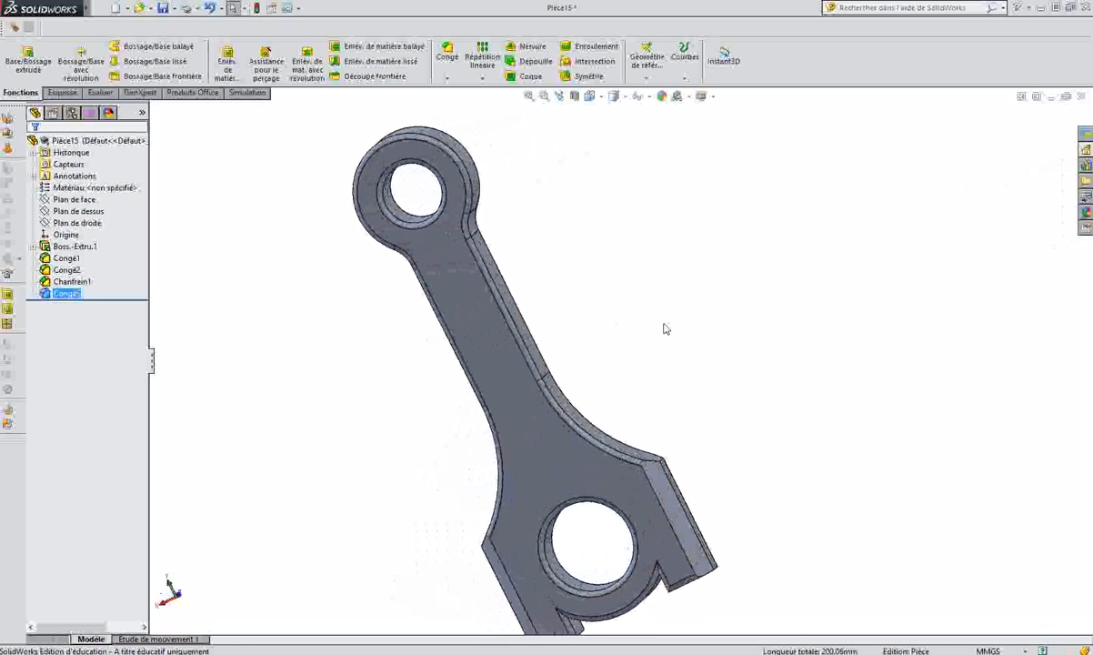
middle_click_drag(651, 319, 668, 290)
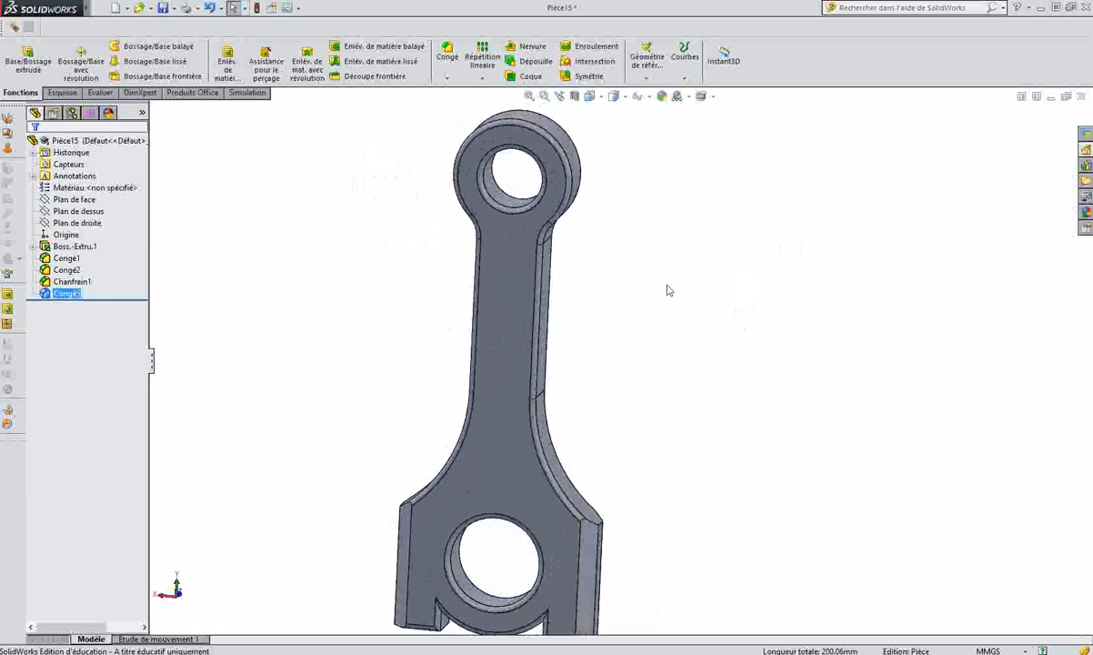